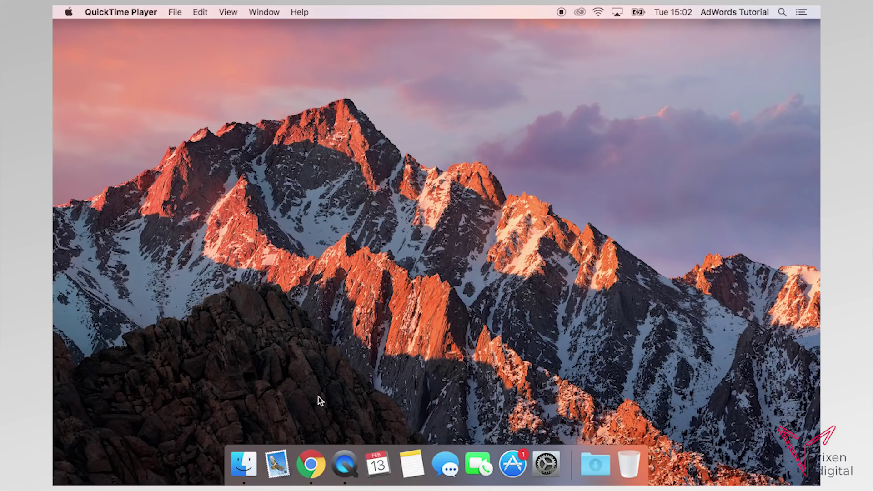
Launch Google Chrome from the Dock to get a new-tab page.
click(310, 464)
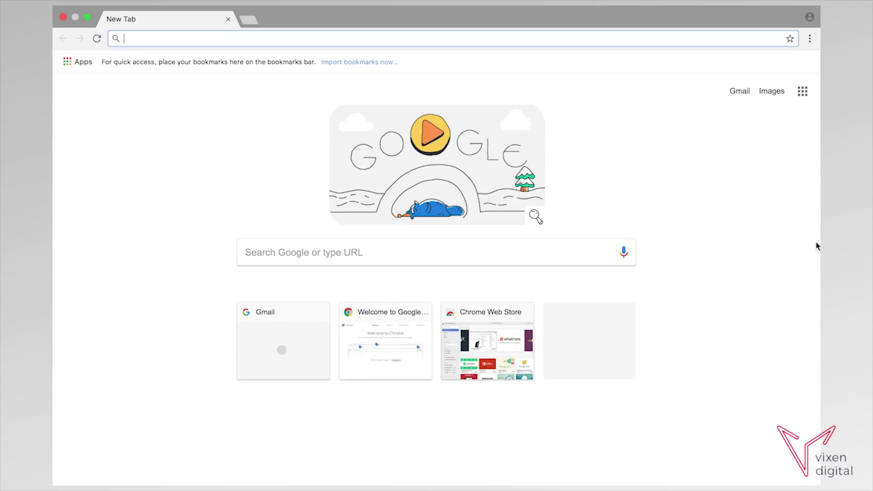
Go to Gmail and start creating a new Google account.
click(740, 93)
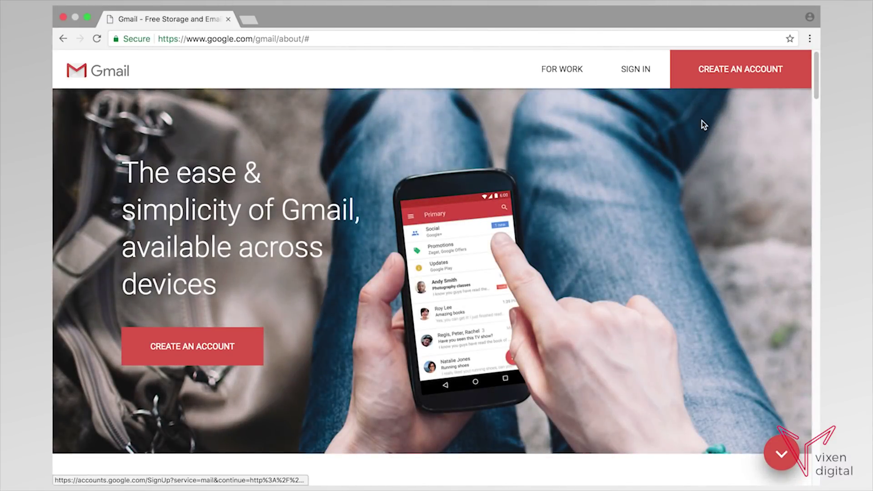
click(749, 74)
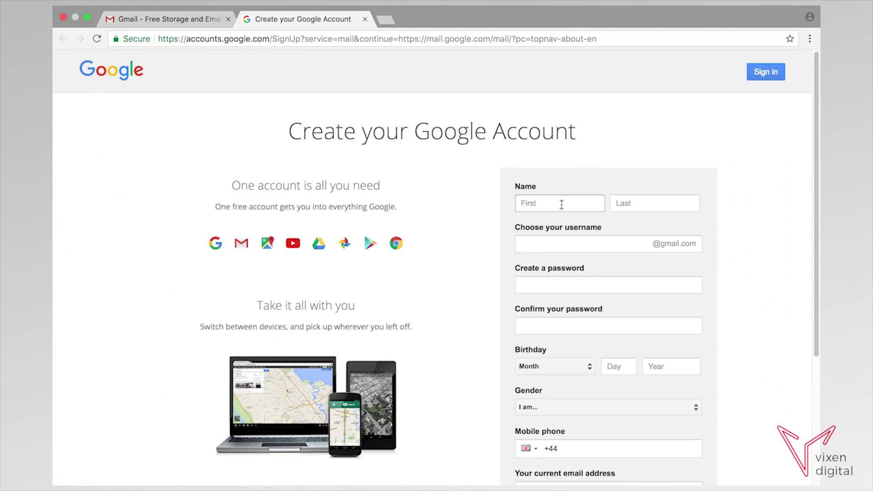
drag(816, 126, 810, 265)
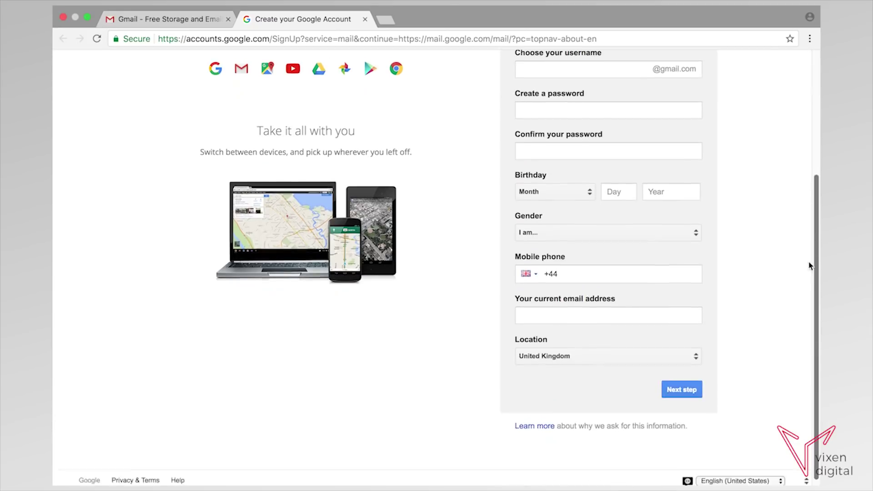
scroll(816, 262, up, 5)
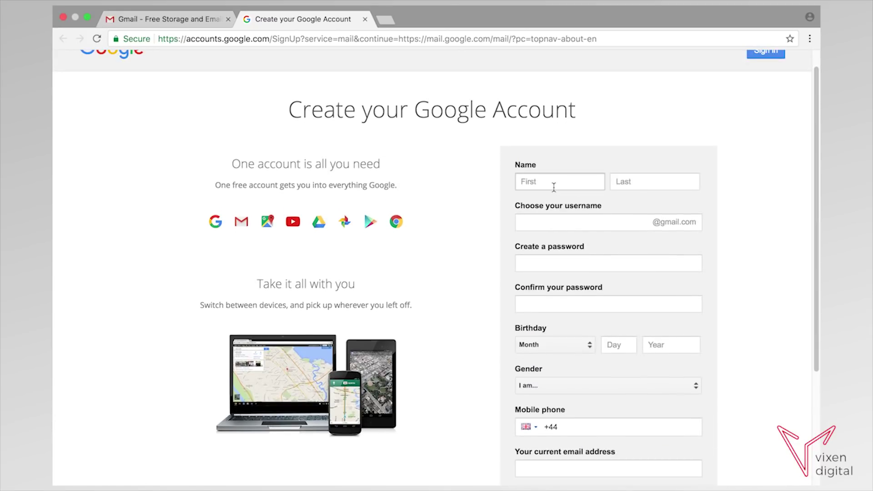
Fill in the new account's first and last name, username and password.
click(551, 184)
click(656, 182)
text(Vixen)
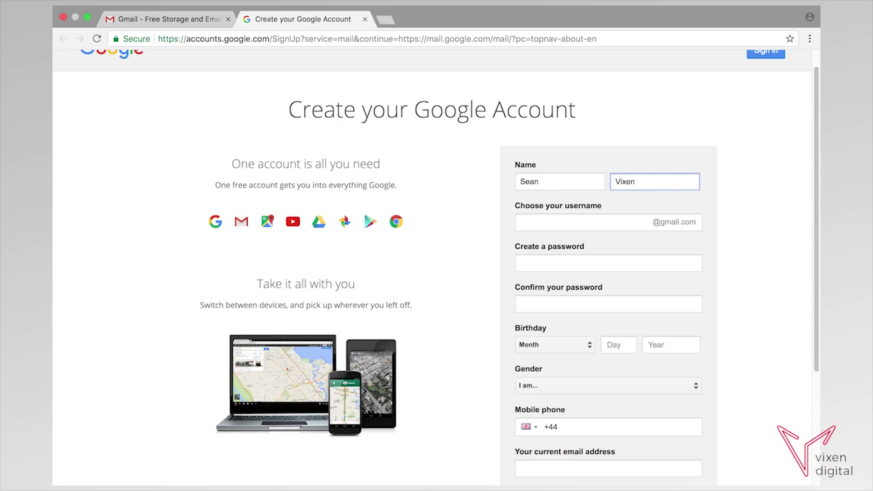
click(576, 221)
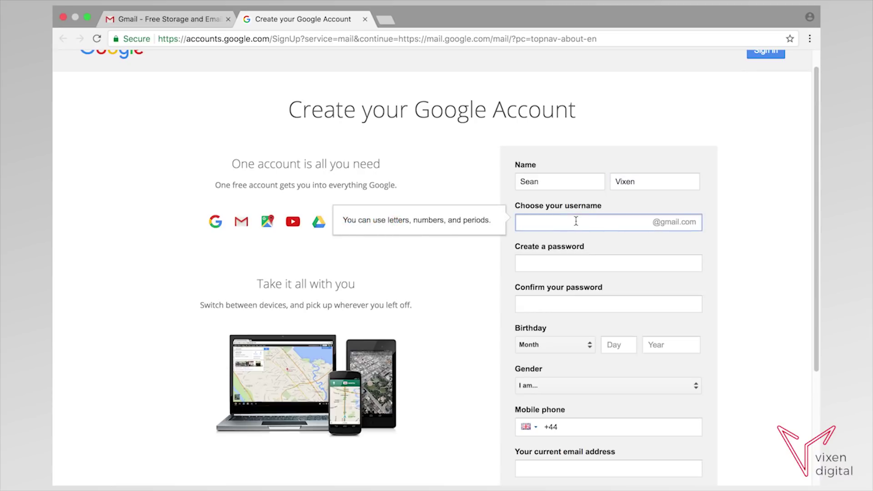
click(543, 261)
text(********)
click(579, 304)
text(********)
click(589, 345)
Enter the birthday, set gender to Rather not say, add the current email and submit.
click(587, 368)
click(616, 345)
text(06)
click(663, 346)
text(1975)
click(668, 386)
click(669, 423)
scroll(718, 400, down, 3)
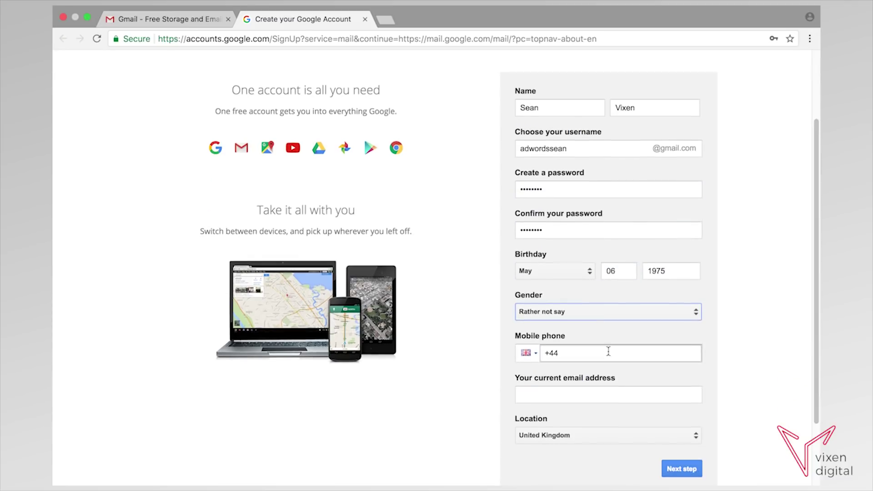
scroll(609, 351, down, 1)
click(596, 348)
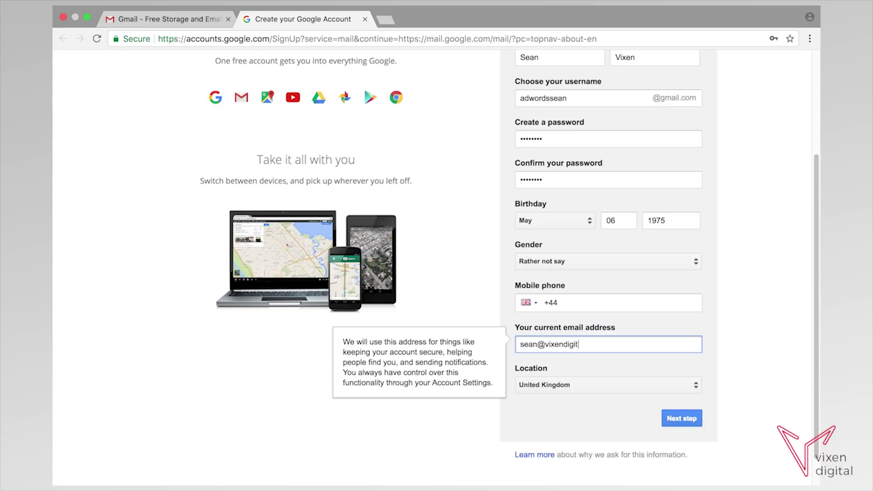
click(682, 418)
drag(604, 179, 599, 372)
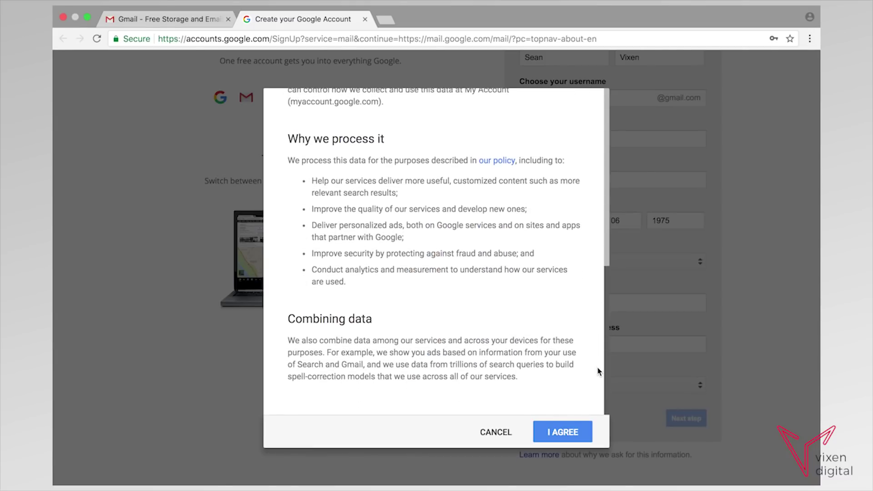
Agree to the privacy terms and dismiss Chrome's offer to save the password.
click(577, 427)
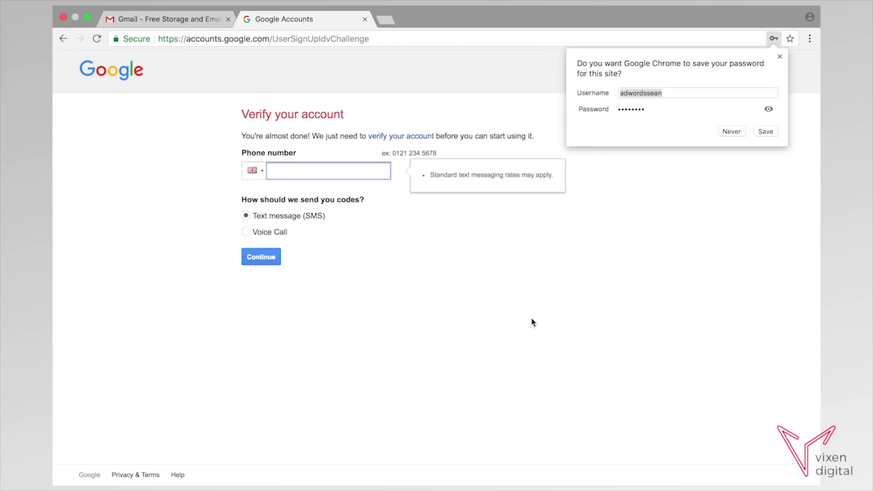
click(312, 170)
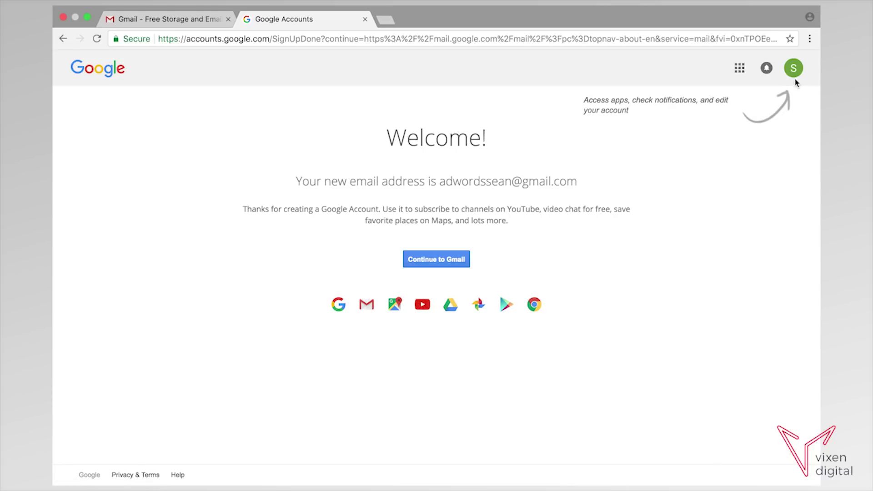
Continue into the new Gmail inbox, closing the marketing page and welcome popup.
click(432, 264)
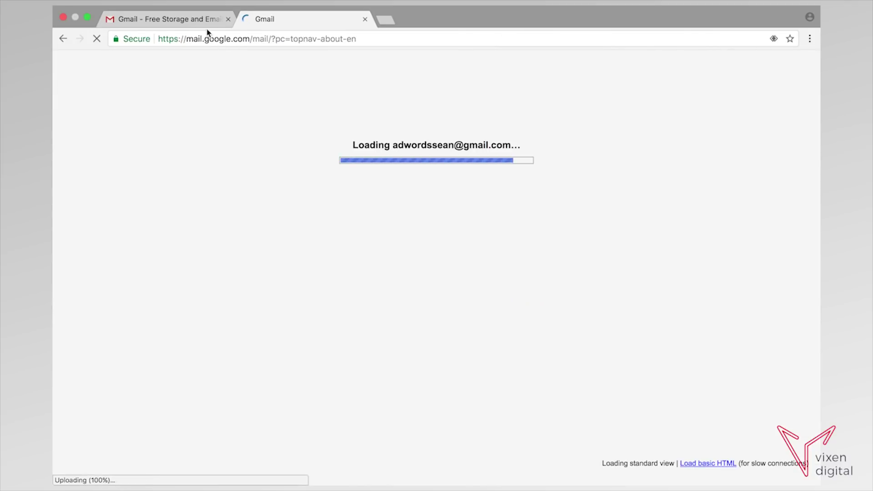
click(204, 26)
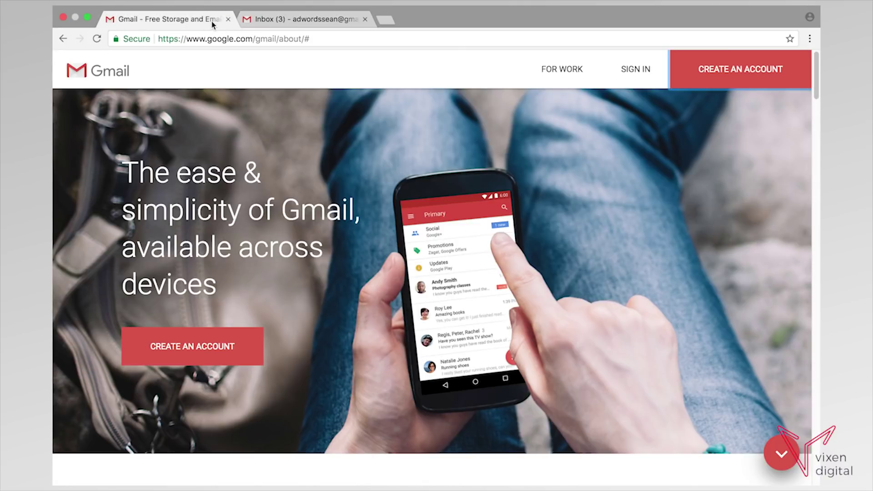
click(229, 20)
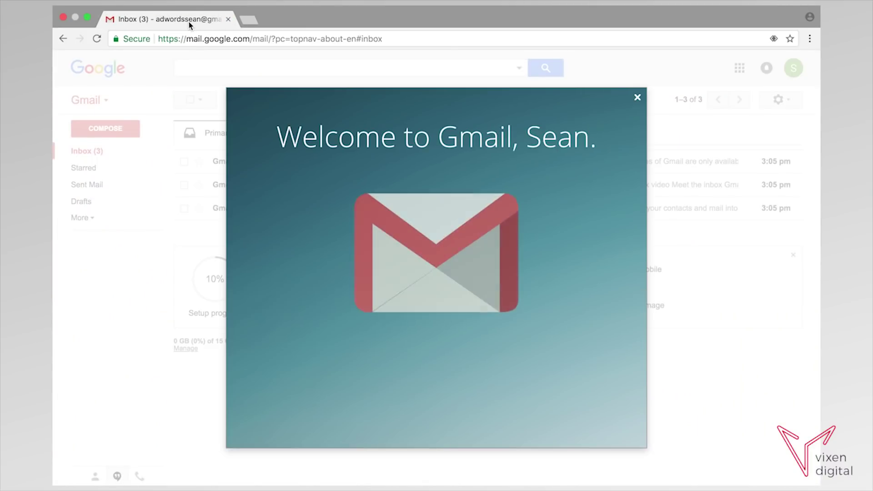
click(637, 99)
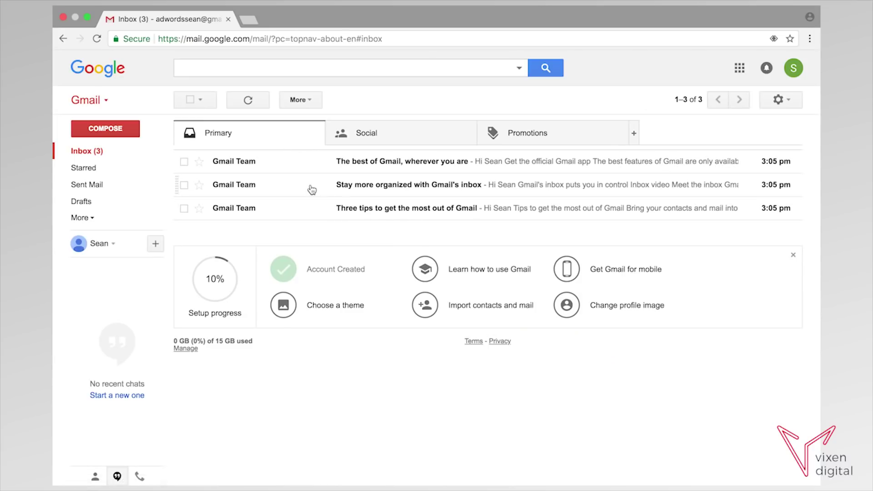
Open a fresh tab, close the Gmail inbox tab and quit the browser window.
click(248, 20)
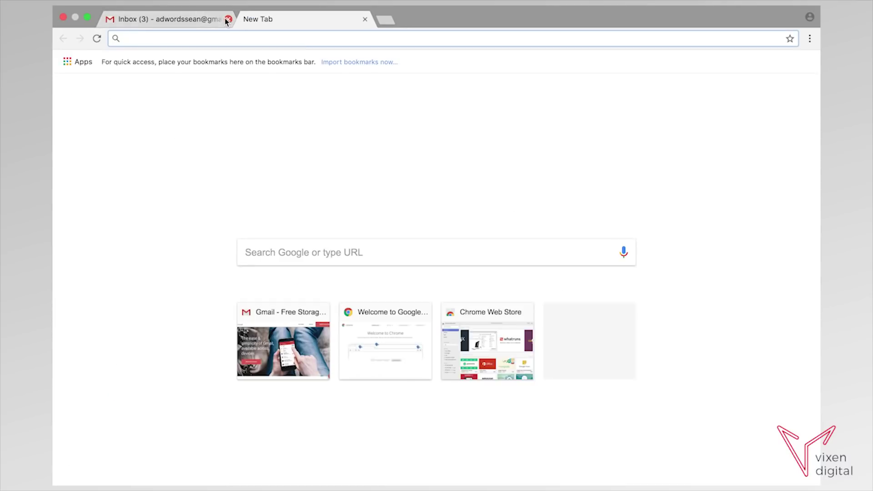
click(228, 19)
click(228, 19)
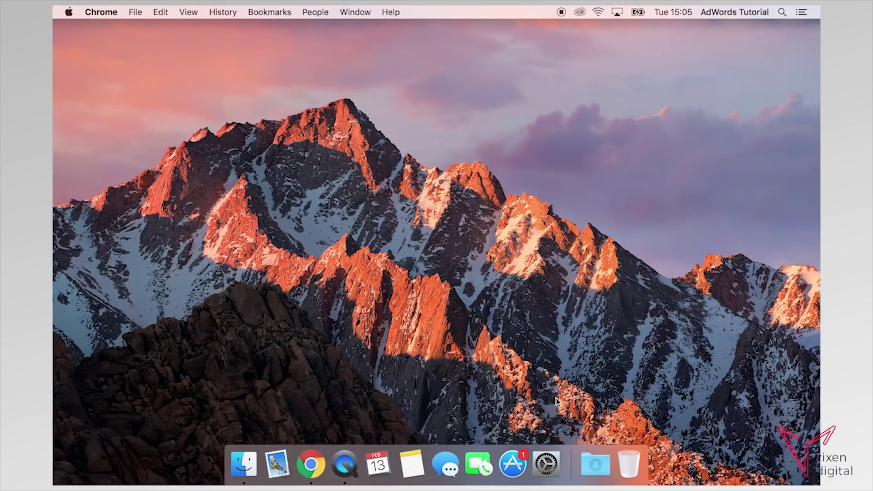
Reopen Chrome full-screen, search for 'adwords' and open the Google AdWords home page.
click(320, 466)
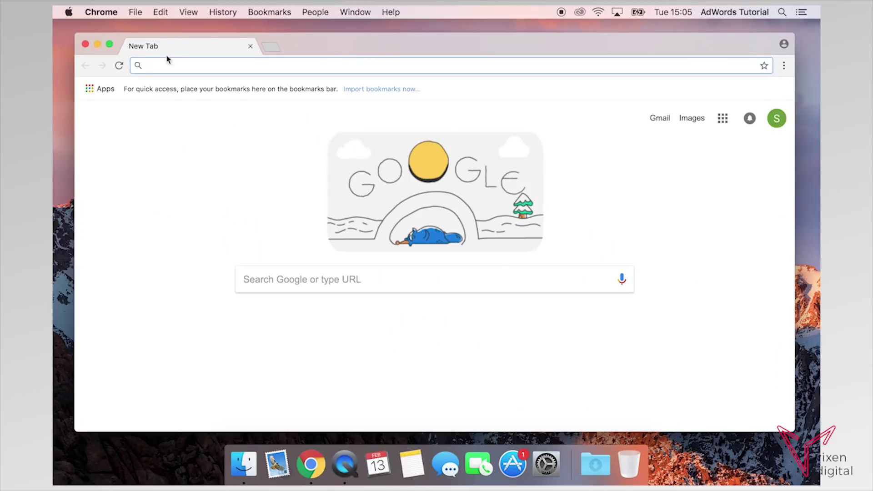
click(109, 44)
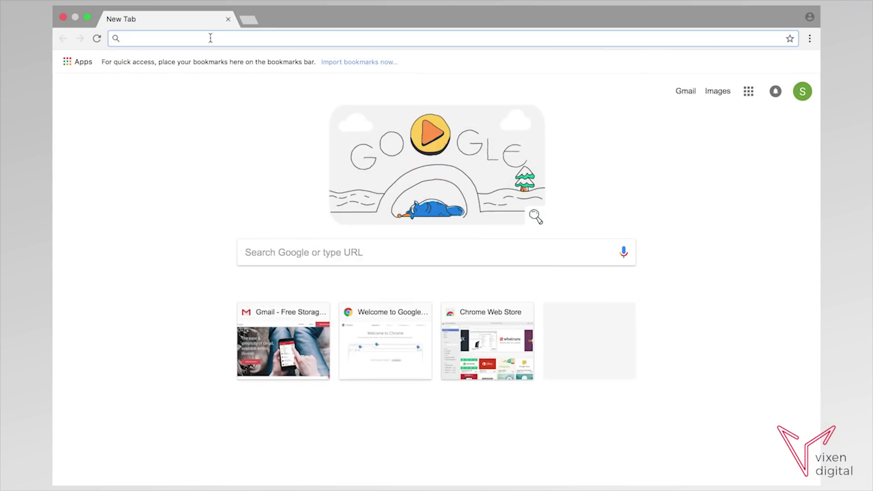
text(adwords)
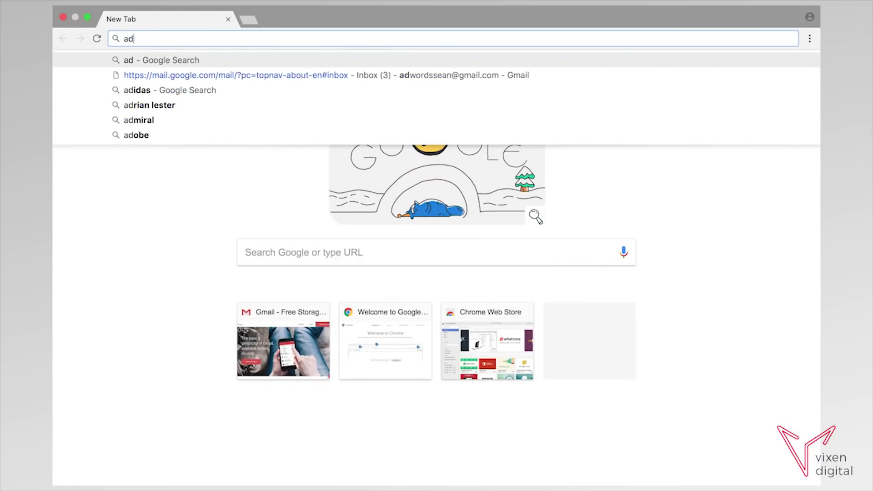
key(Return)
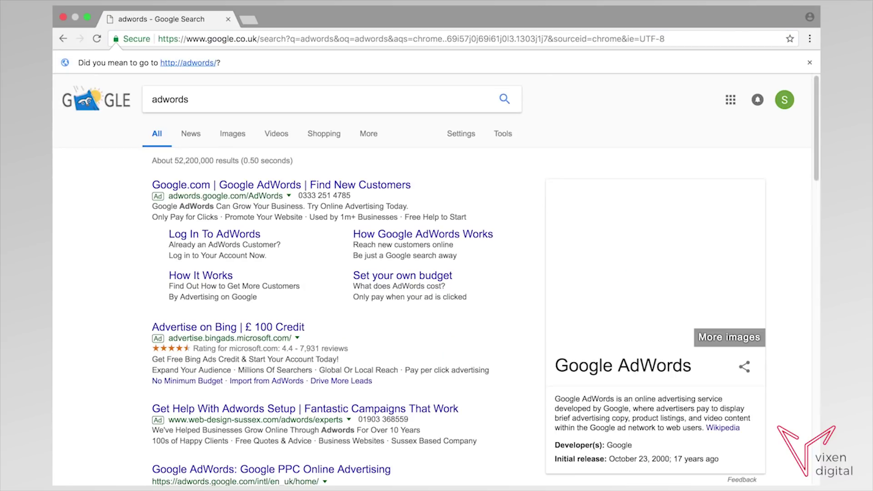
scroll(235, 314, down, 3)
click(235, 313)
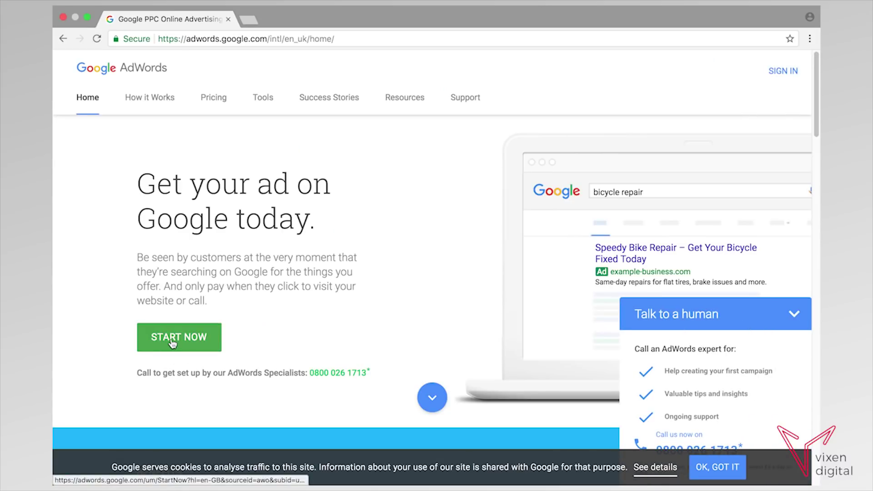
Sign in to AdWords with the account password and skip the guided setup.
click(788, 76)
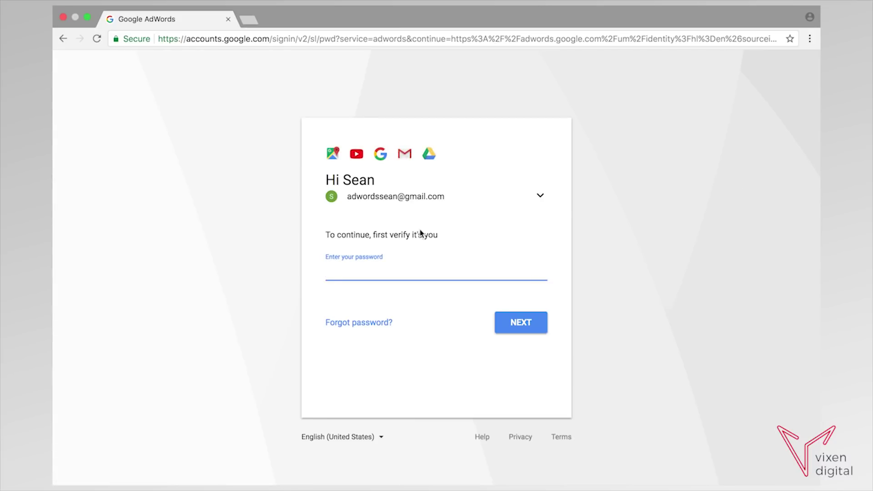
text(•)
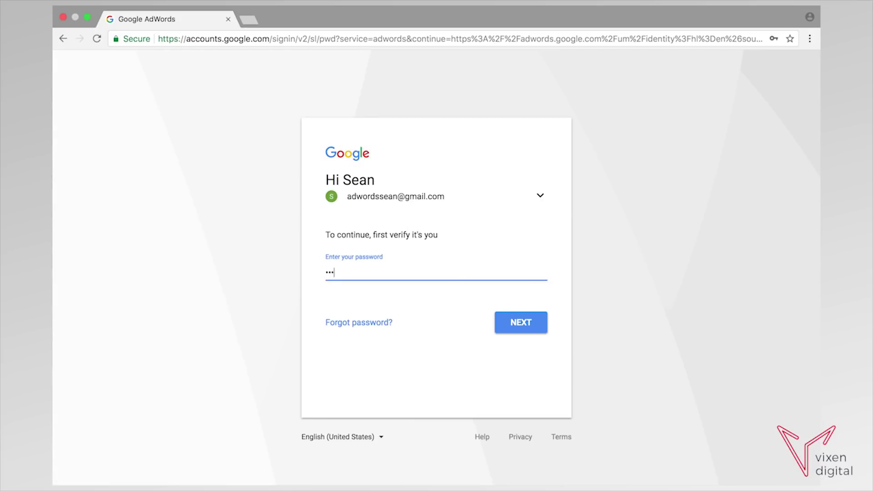
key(Return)
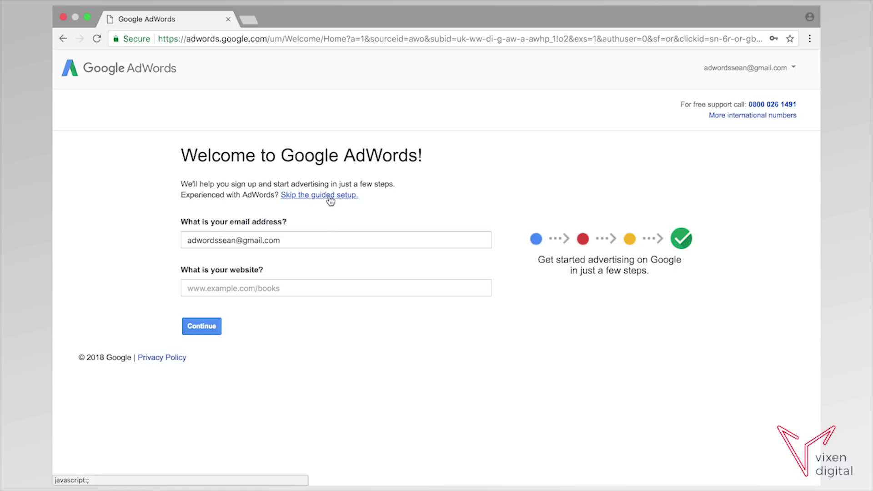
click(309, 201)
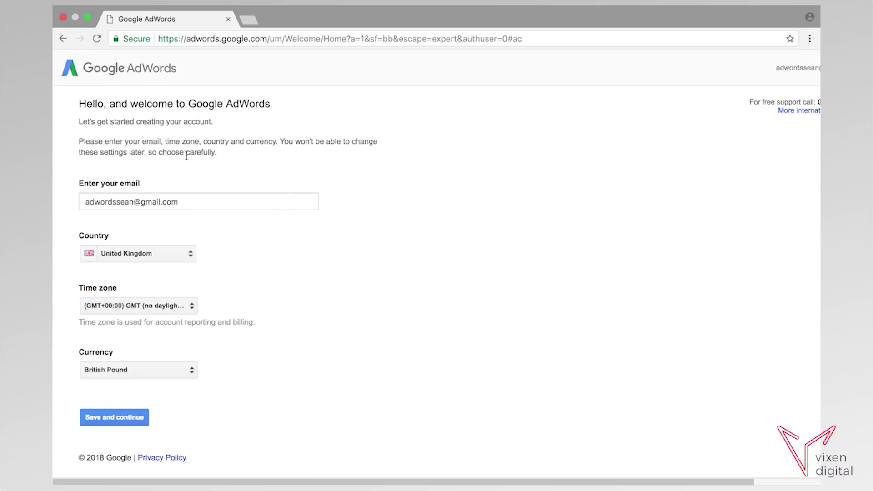
Save the United Kingdom, GMT, British Pound settings to create the account.
click(130, 422)
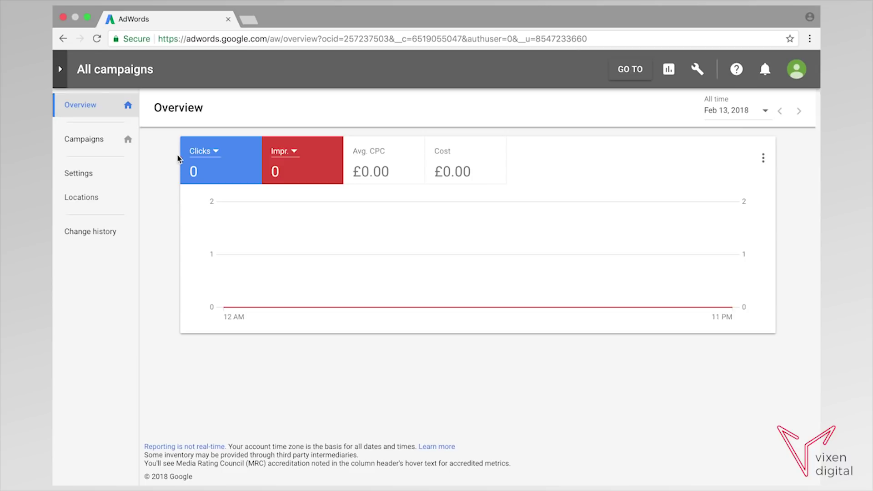
click(62, 70)
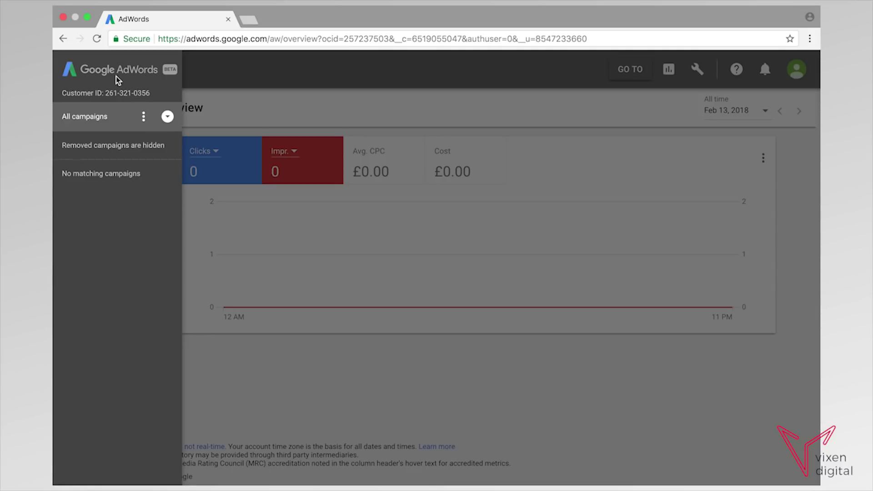
mouse_move(169, 75)
click(241, 79)
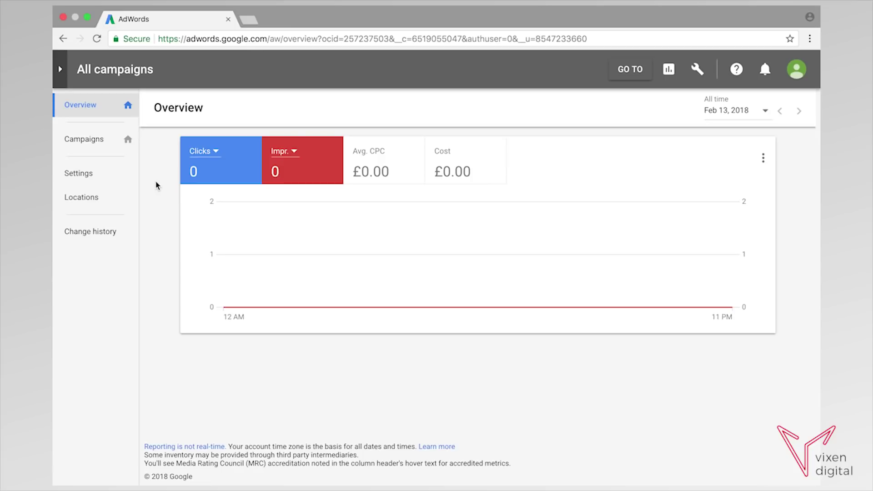
click(699, 69)
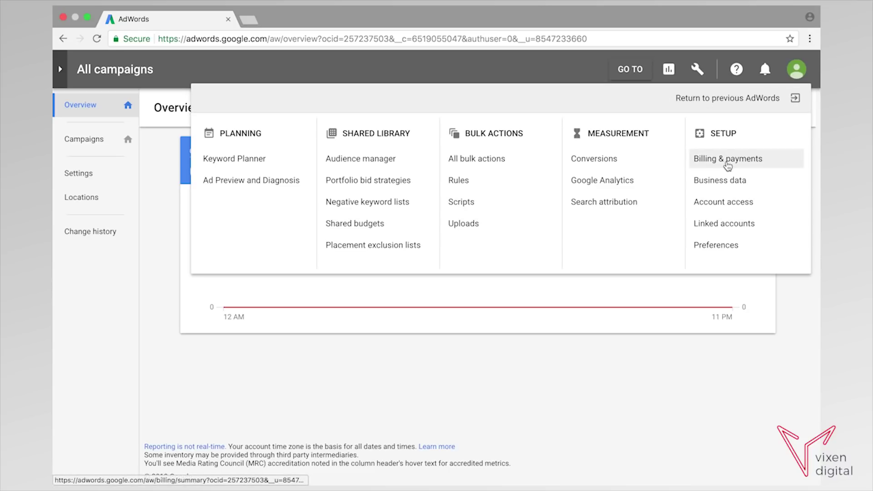
click(697, 71)
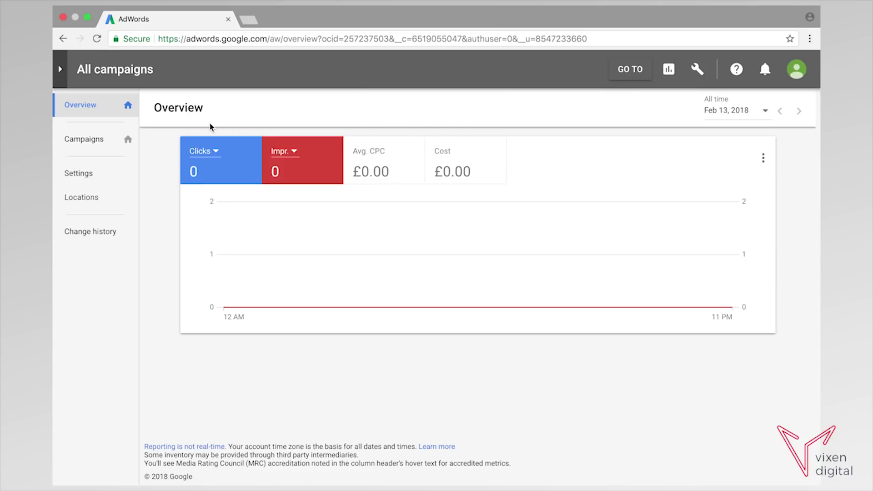
From the Campaigns page, add a new campaign to reach the campaign-type choices.
click(97, 142)
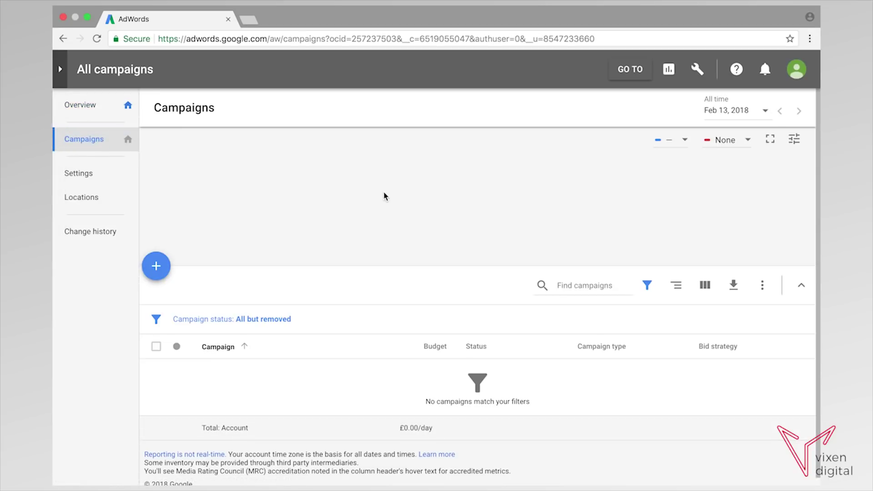
scroll(393, 229, down, 1)
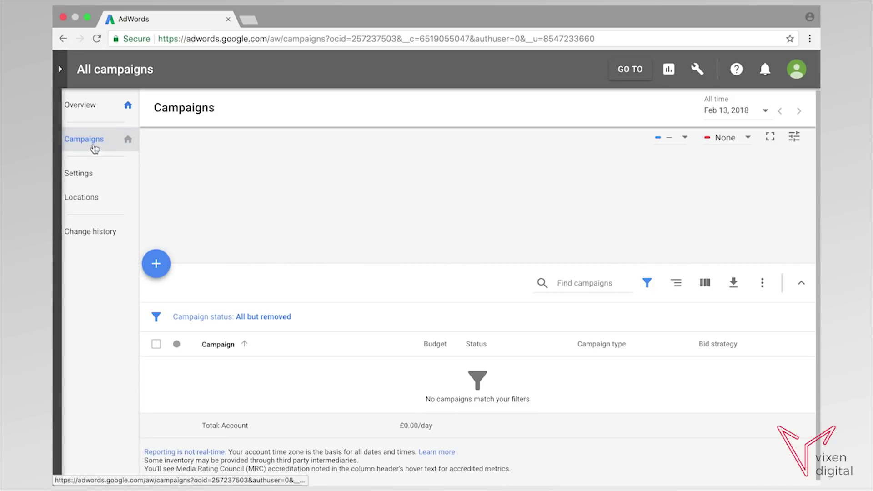
click(157, 266)
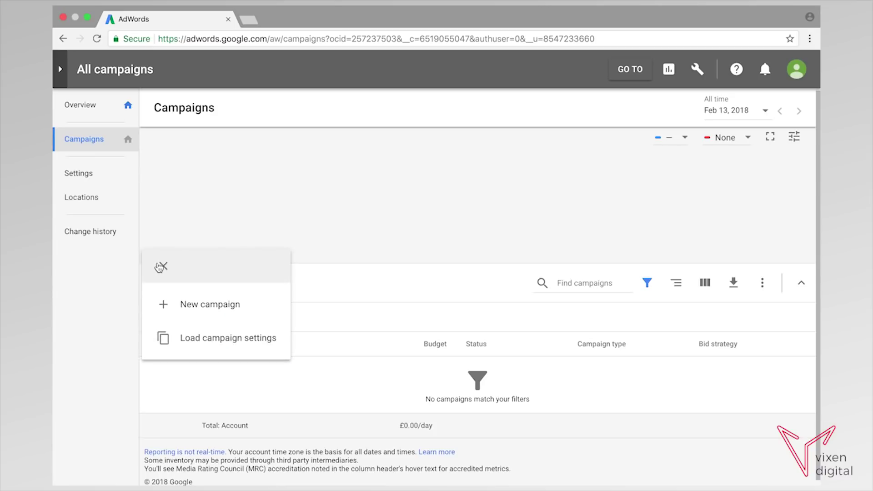
click(197, 308)
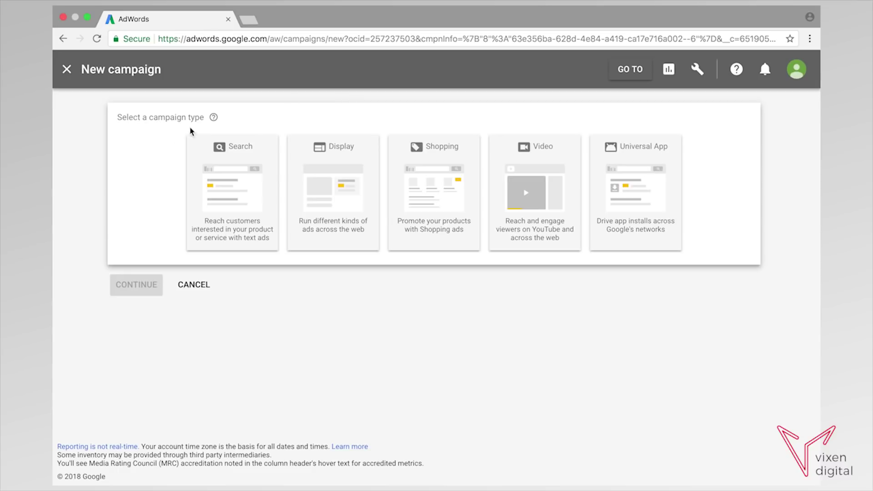
Pick the Search campaign type without a goal and continue to campaign settings.
click(233, 219)
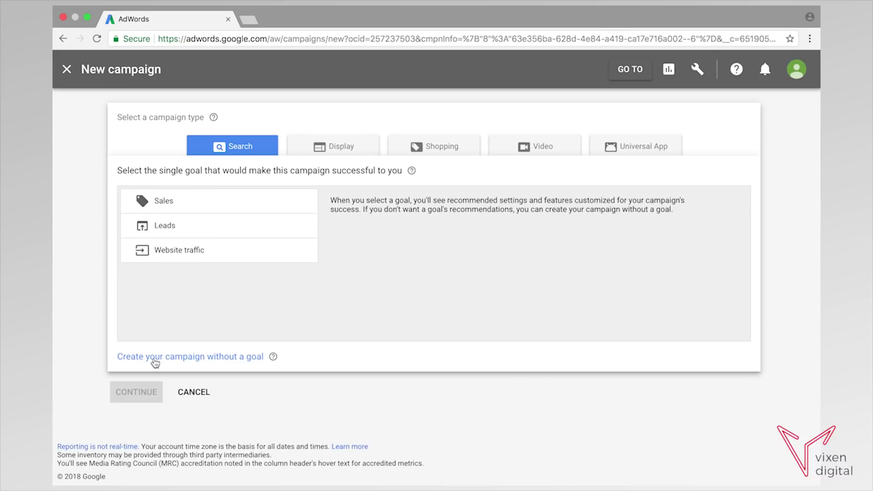
click(186, 356)
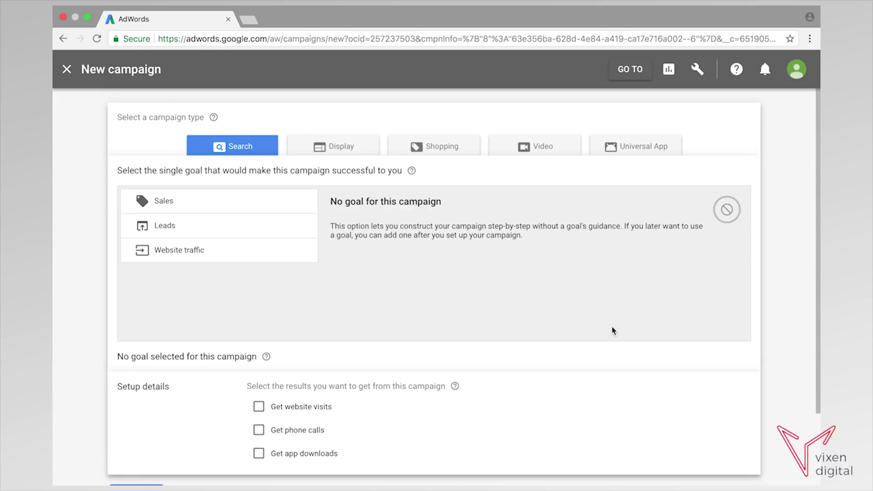
drag(815, 181, 817, 255)
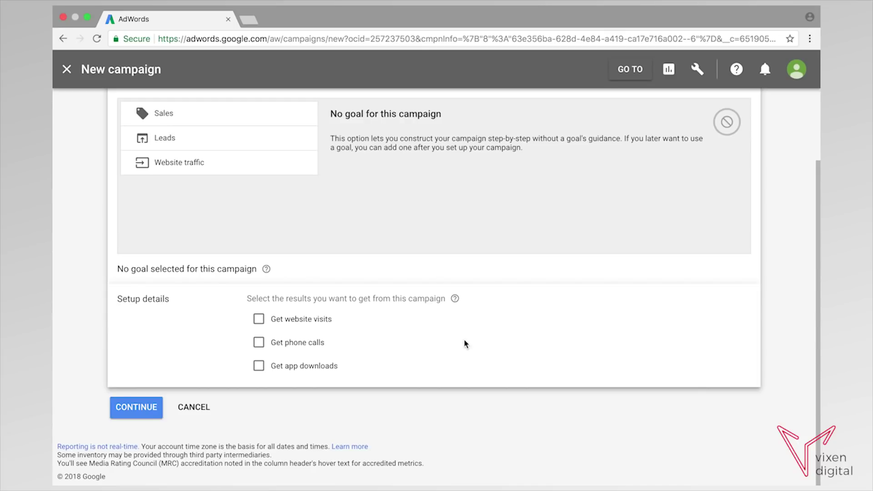
click(131, 417)
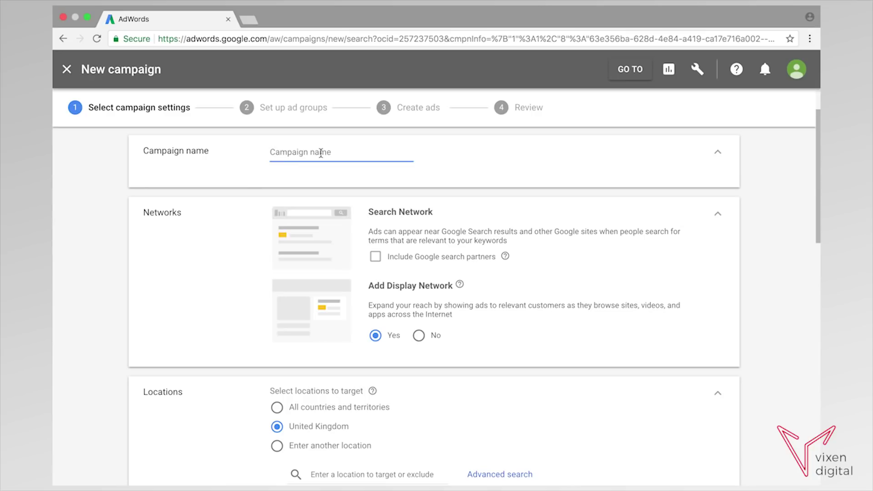
Enter 'Pizza Takeaway' as campaign name, tick search partners, set Display Network to No.
text(Pizza Takeaway)
click(376, 257)
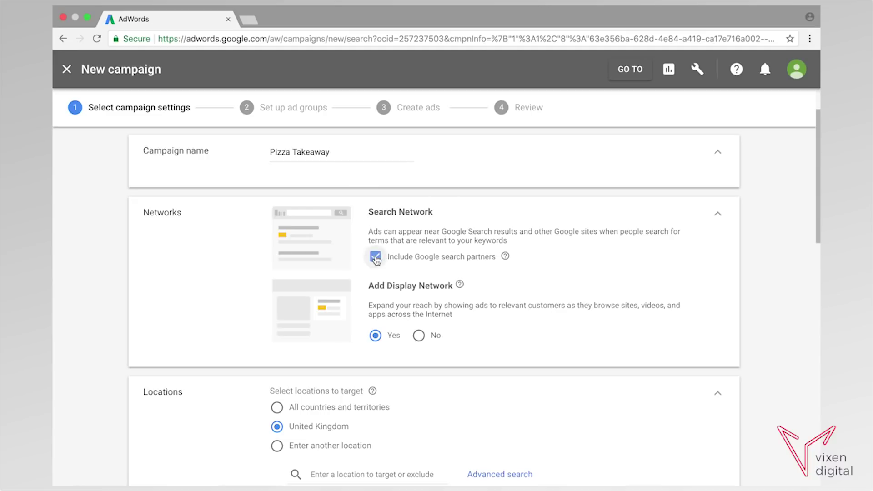
click(418, 336)
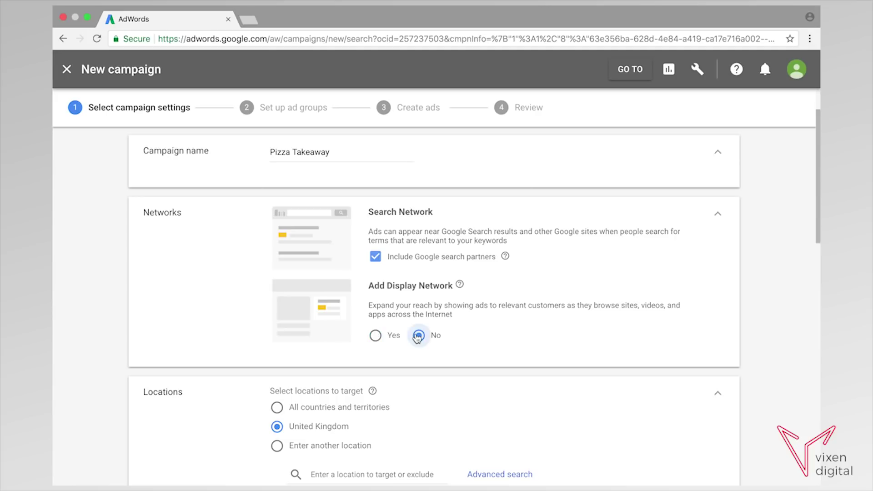
scroll(784, 300, down, 1)
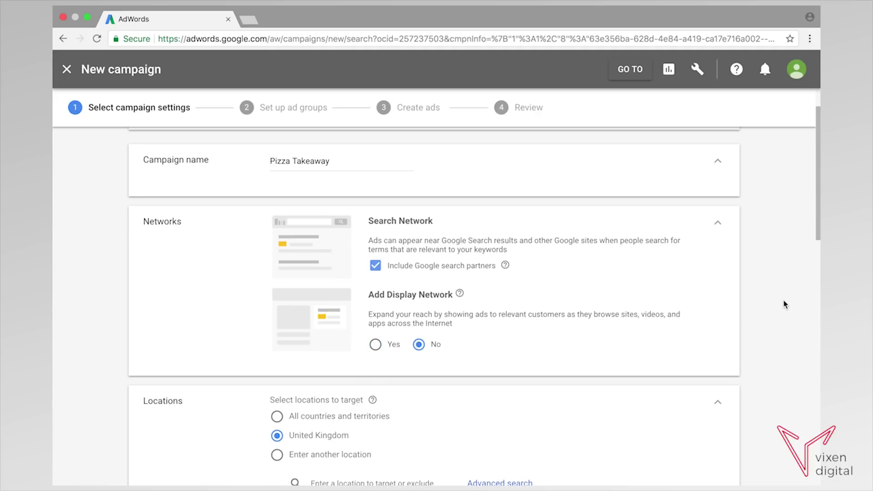
scroll(784, 300, down, 2)
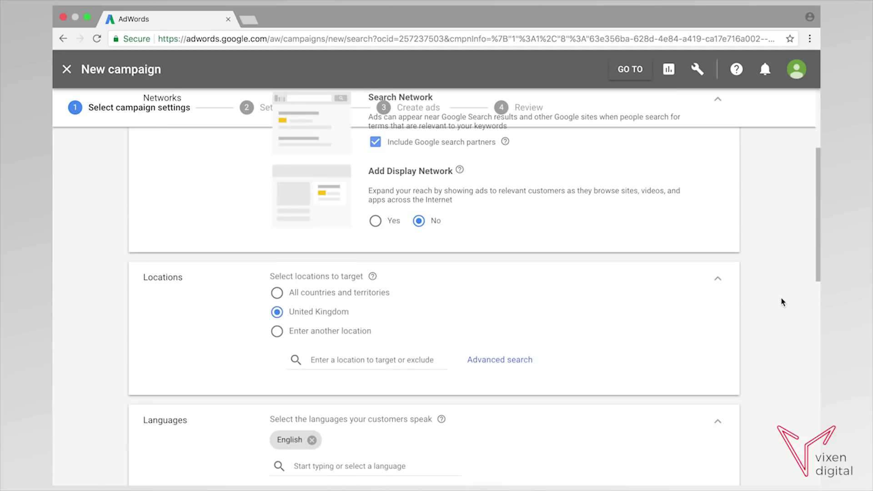
scroll(273, 287, down, 2)
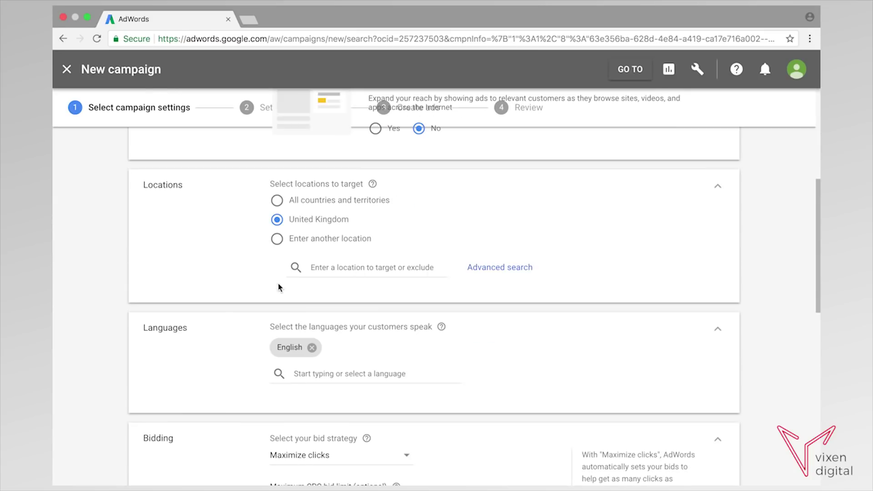
scroll(268, 236, up, 1)
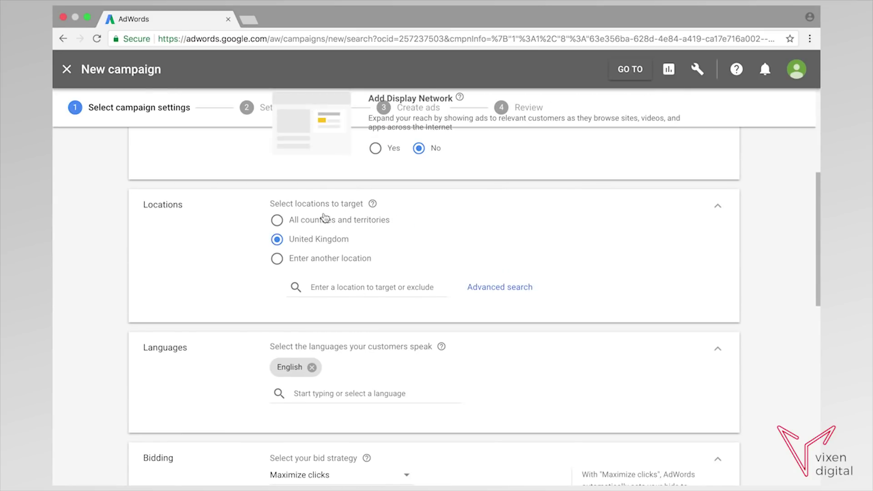
Replace the all-United Kingdom location target with the city of London, England, United Kingdom.
click(284, 259)
click(361, 286)
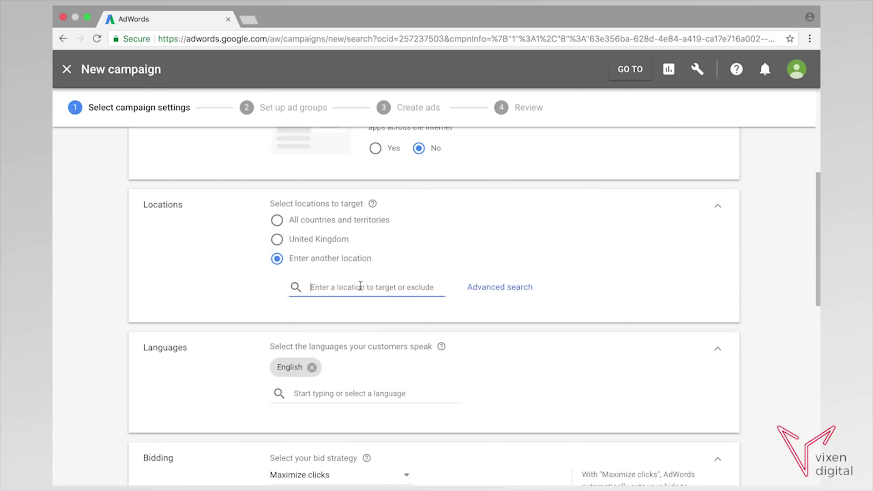
text(London)
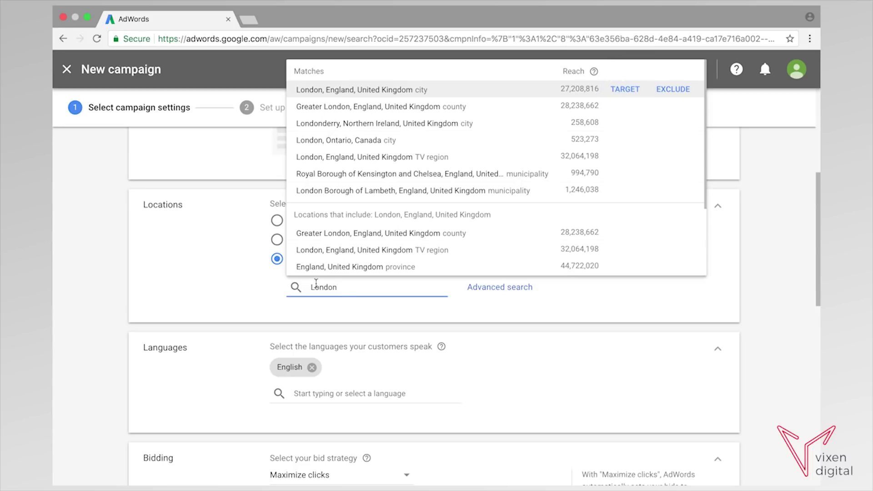
click(630, 92)
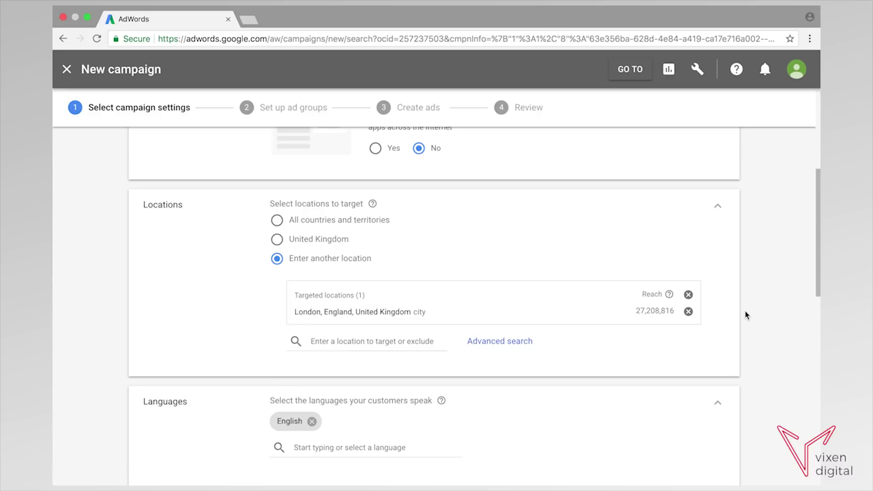
scroll(751, 306, up, 1)
scroll(750, 305, down, 4)
scroll(750, 304, down, 3)
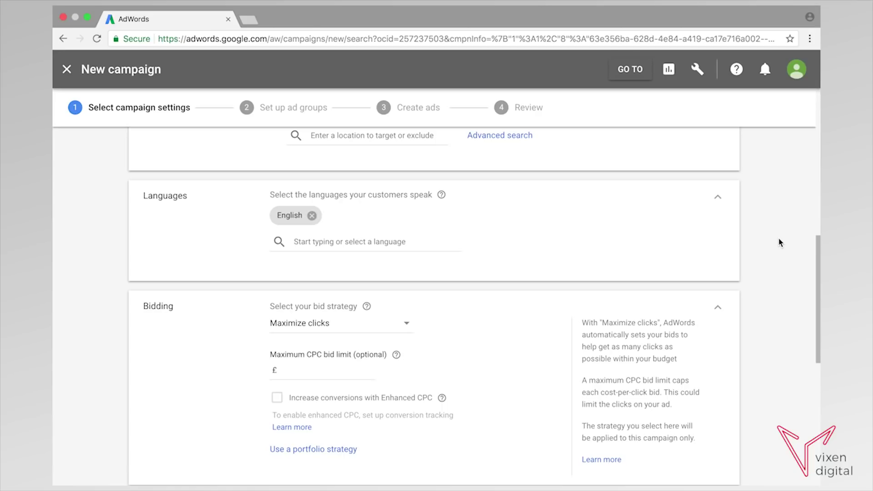
Change the bid strategy from Maximize clicks to Manual CPC, leaving Enhanced CPC unchecked.
scroll(781, 241, down, 1)
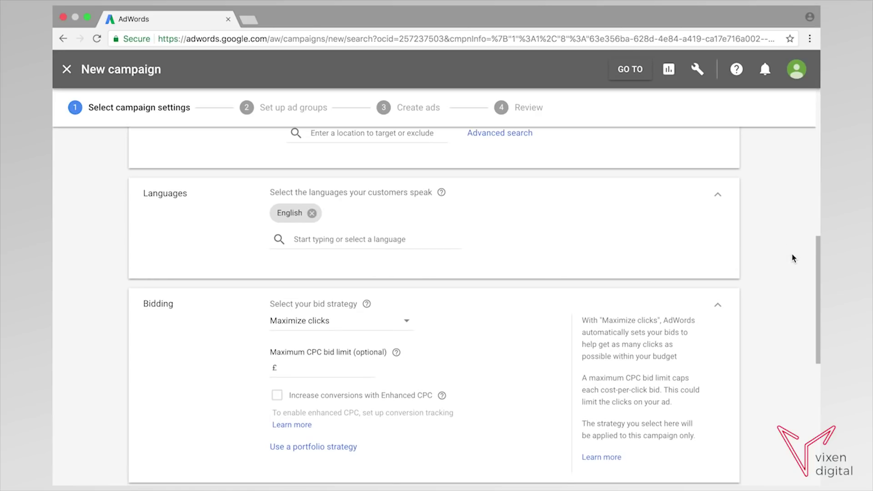
scroll(501, 273, down, 2)
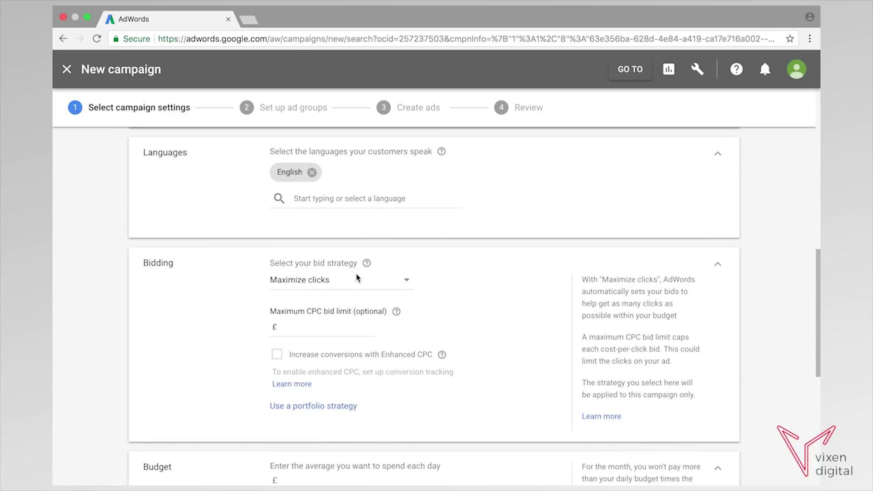
click(412, 287)
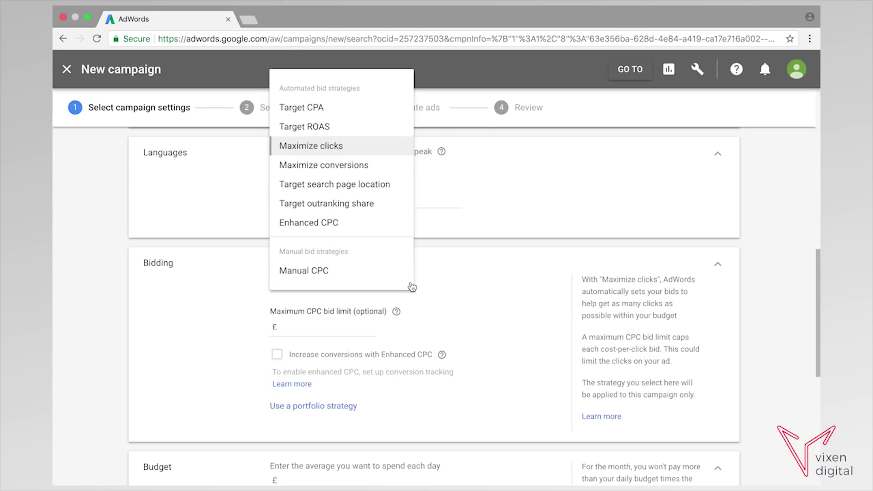
click(311, 270)
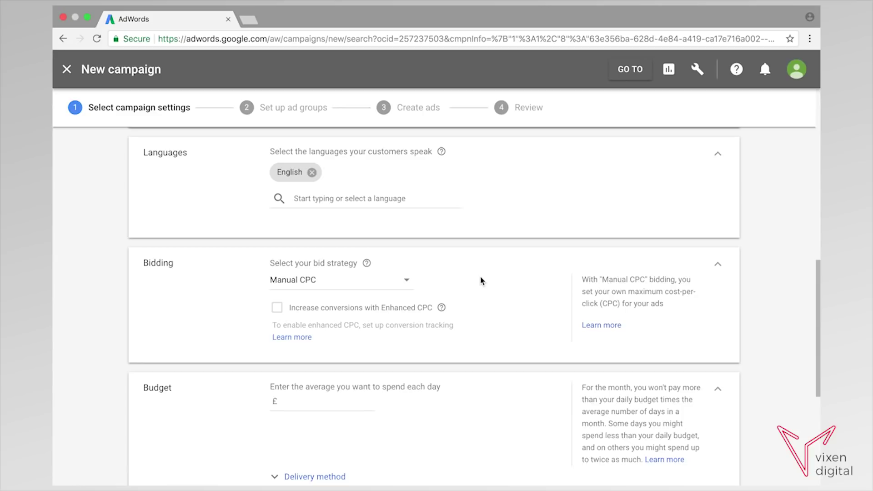
scroll(817, 273, down, 2)
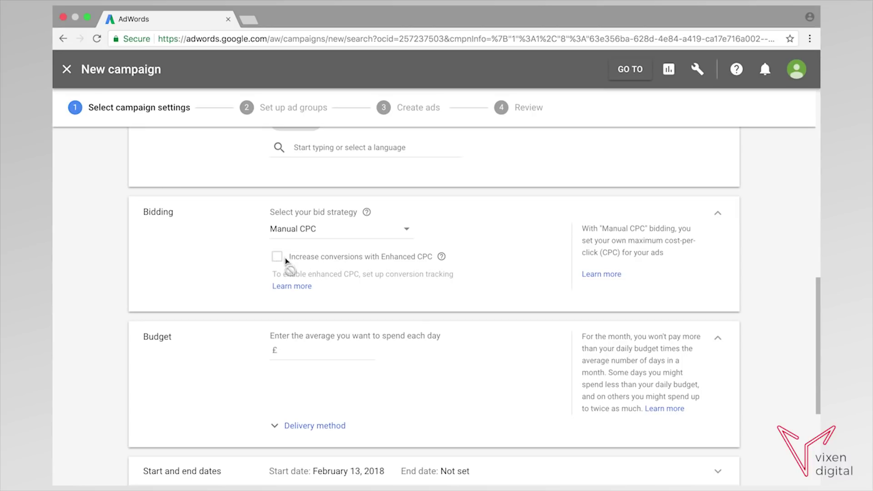
drag(817, 298, 818, 341)
Enter a £10 average daily budget and keep the Standard delivery method.
click(312, 223)
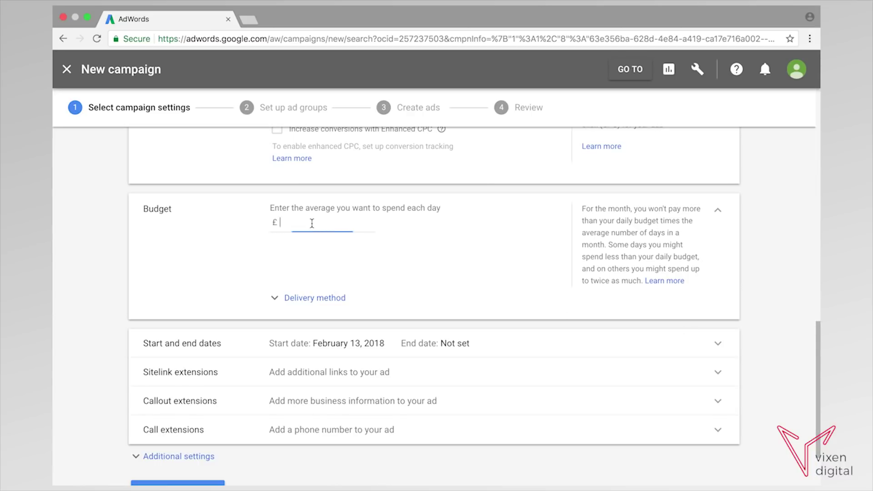
text(10)
click(780, 258)
click(289, 300)
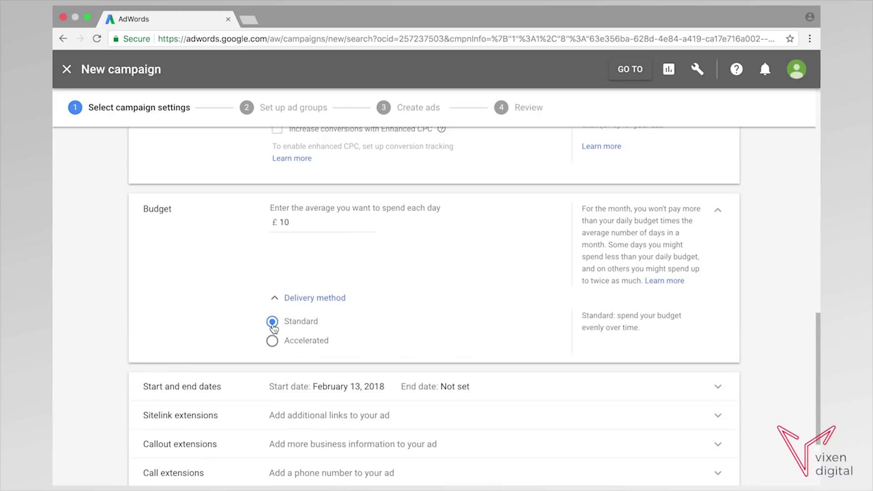
click(277, 301)
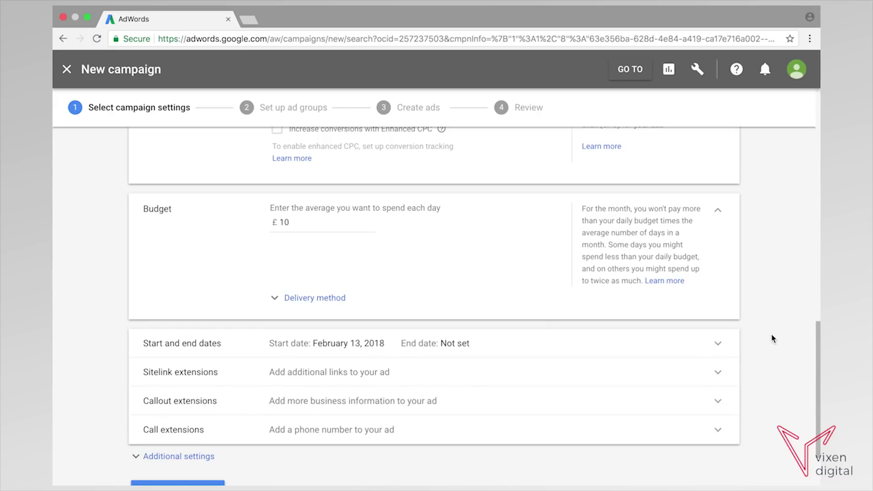
drag(817, 331, 818, 382)
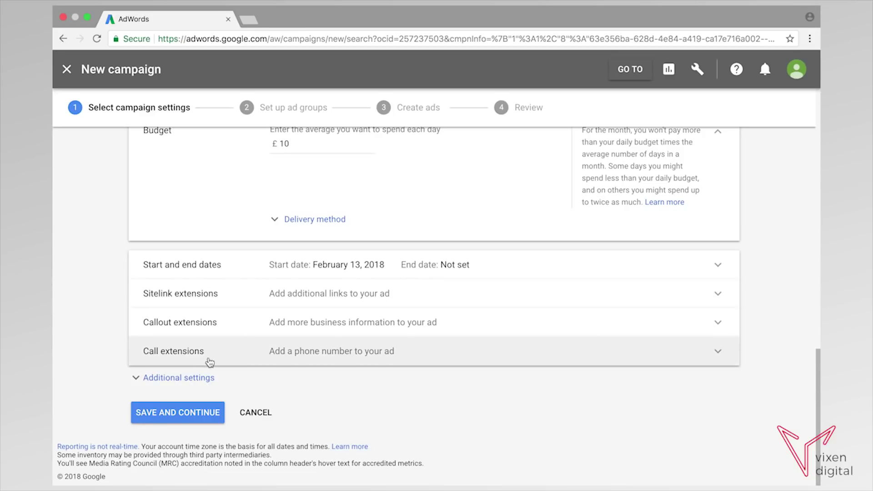
In Additional settings, set Location options to 'People in your targeted locations'.
click(199, 381)
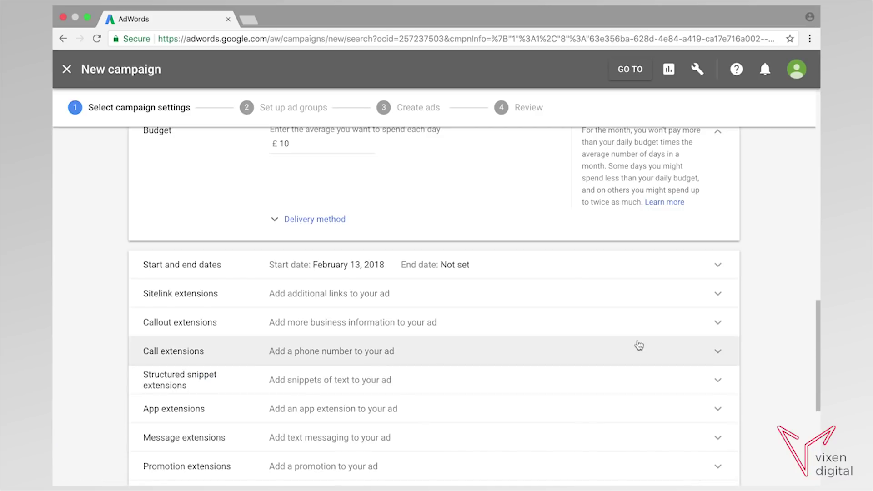
drag(815, 332, 817, 351)
scroll(817, 351, down, 5)
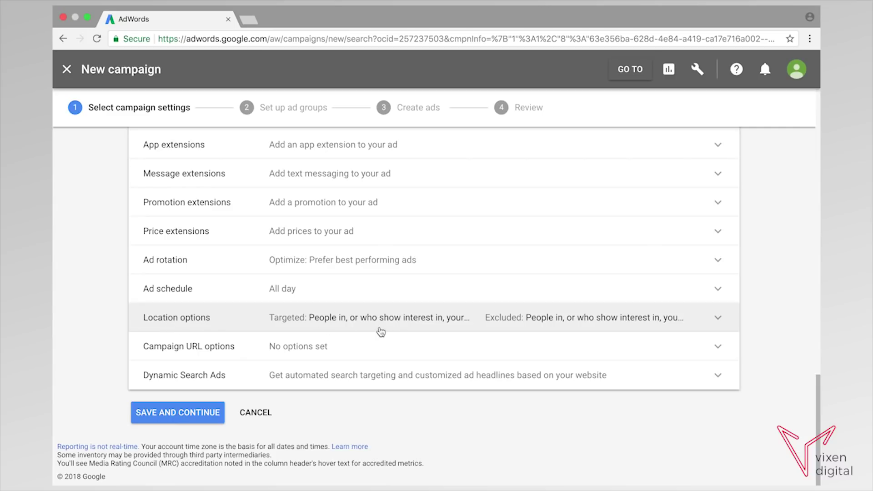
click(350, 324)
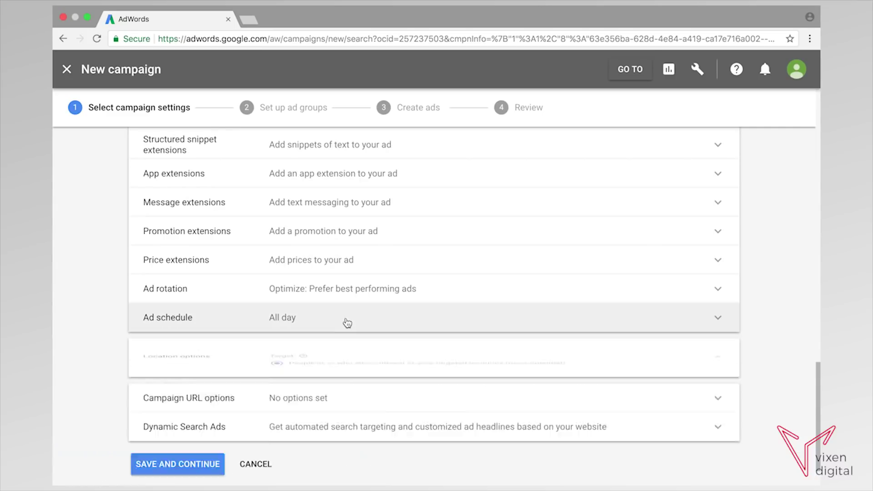
scroll(263, 273, down, 2)
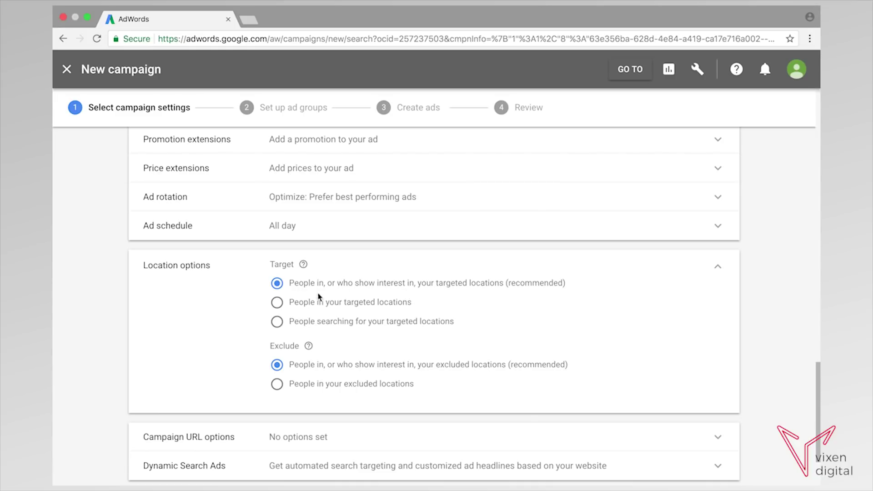
click(277, 305)
scroll(764, 273, up, 2)
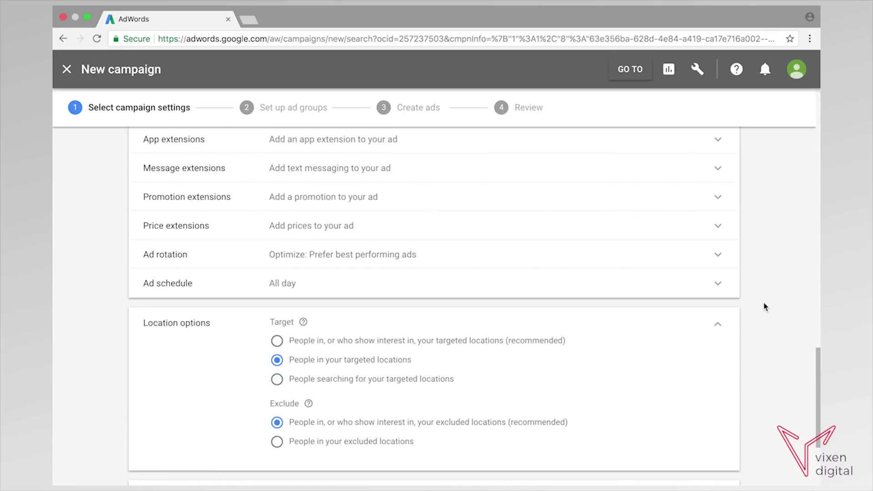
scroll(764, 304, down, 4)
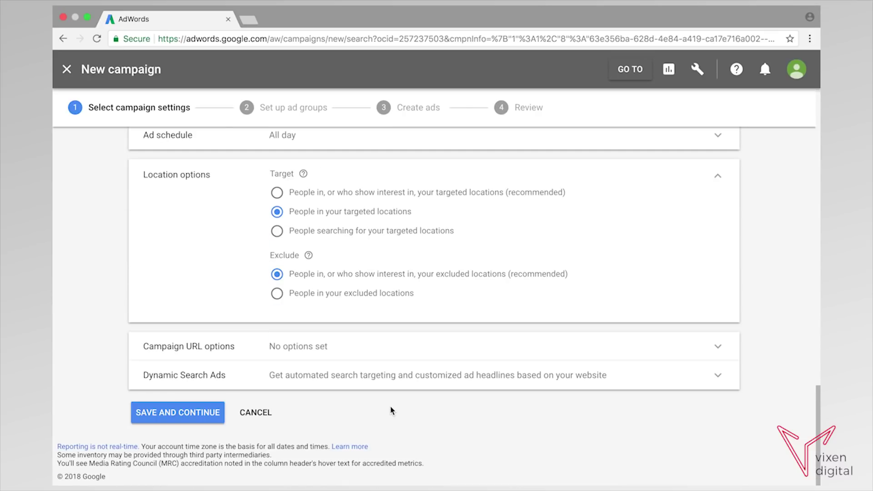
Save the campaign settings and select the default 'Ad group 1' name for replacement.
click(178, 414)
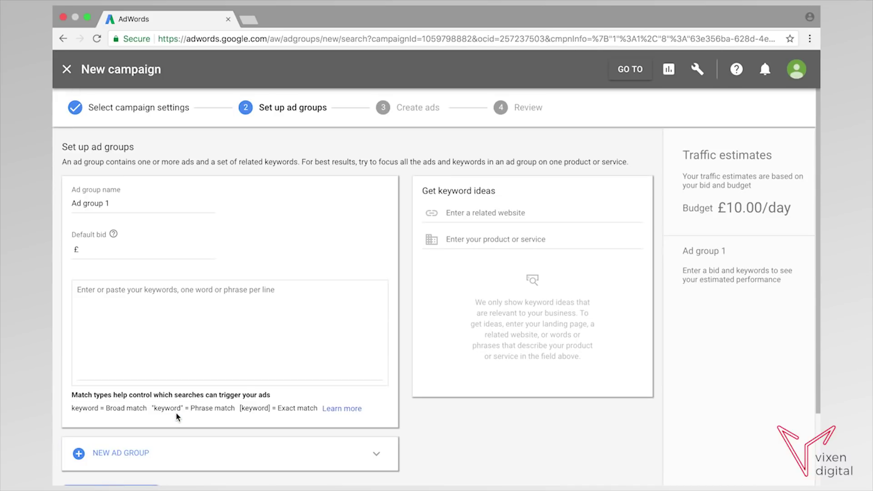
scroll(326, 282, down, 2)
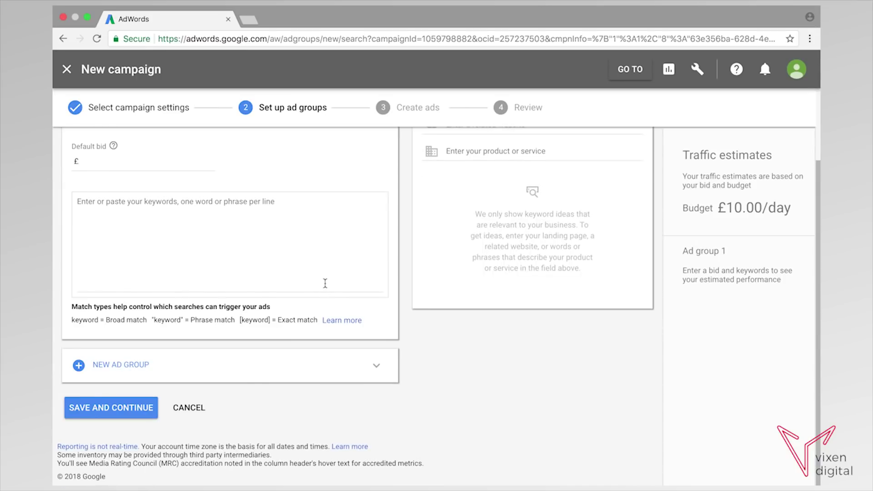
scroll(325, 283, up, 2)
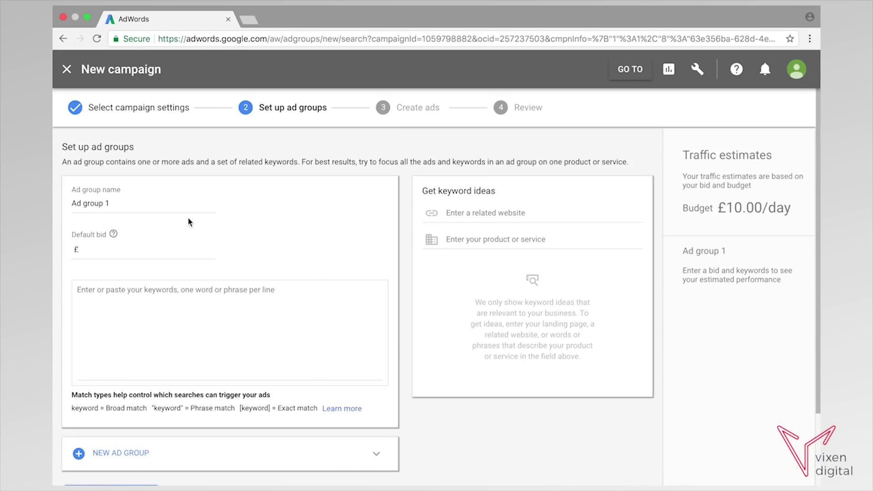
drag(117, 206, 72, 203)
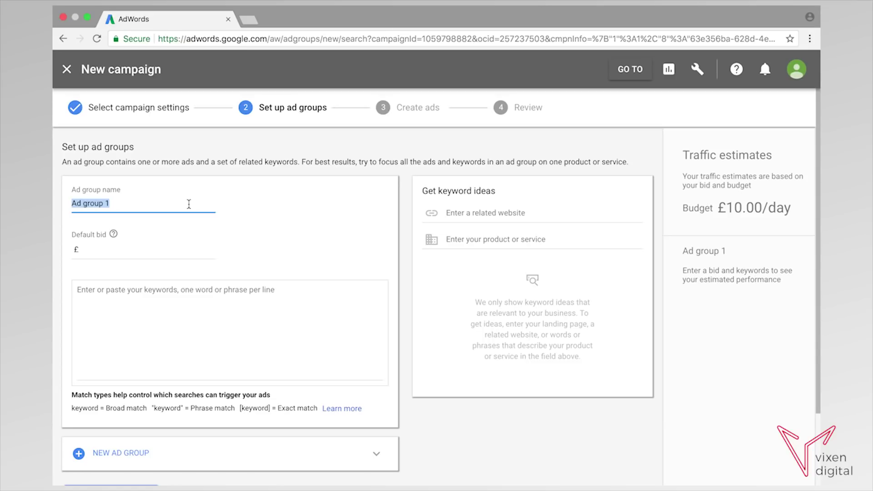
Name the ad group 'Pizza Takeaway' and enter a £1 default bid.
text(Pizza)
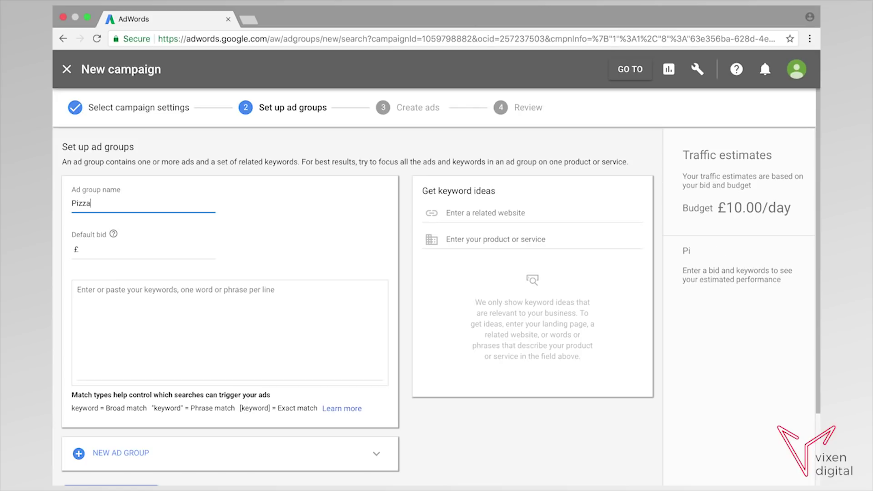
text( Takeaway)
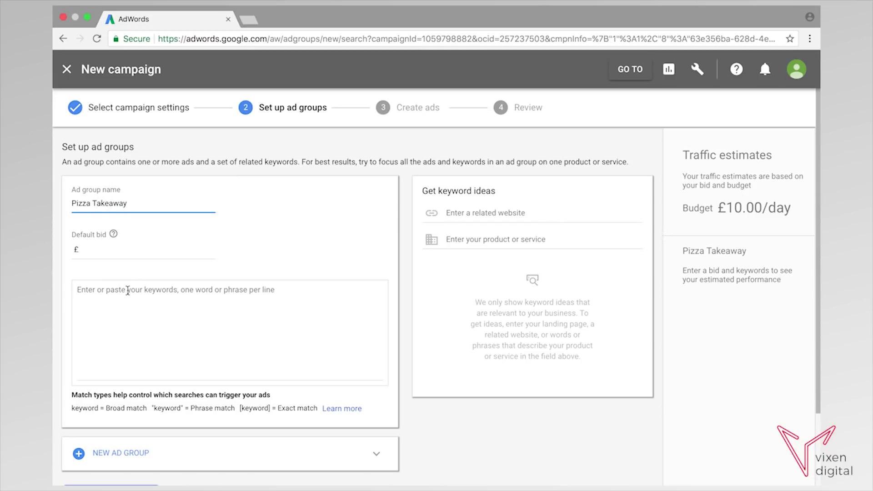
click(95, 249)
text(1)
click(108, 300)
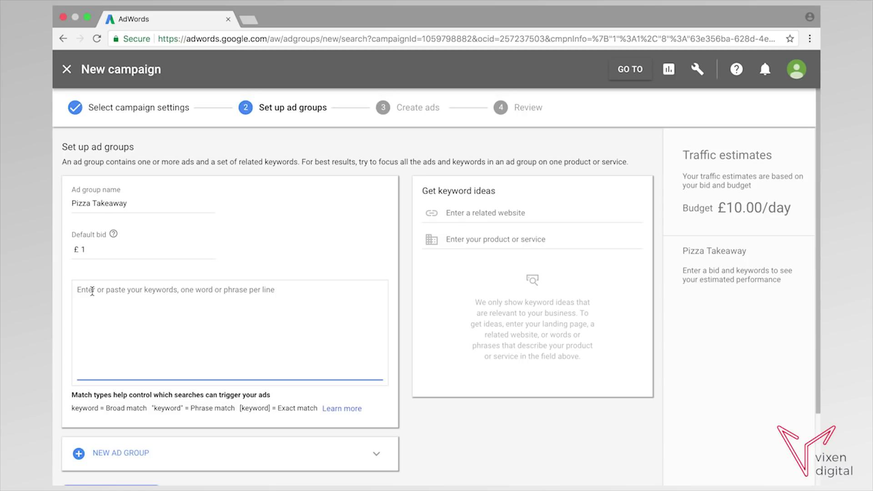
Add the exact-match keyword [pizza takeaway] to the ad group.
text([)
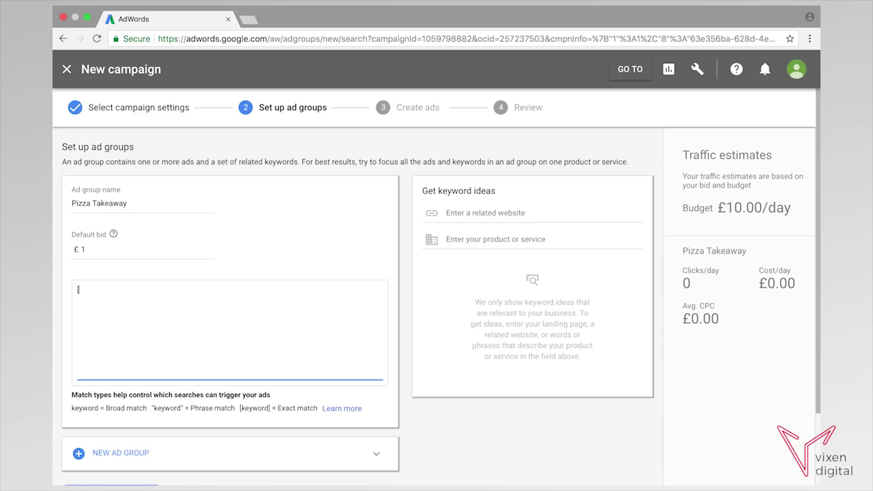
text(pizza takeaway)
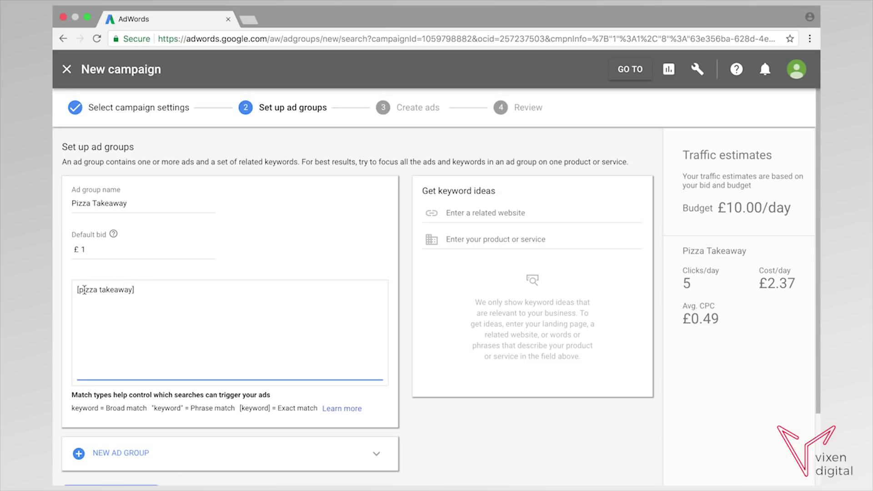
drag(135, 289, 74, 288)
click(79, 292)
drag(136, 290, 82, 285)
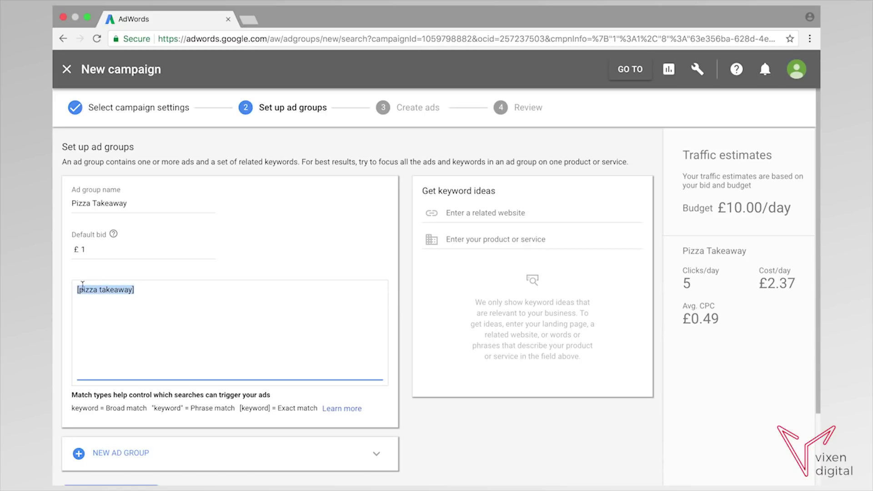
click(157, 302)
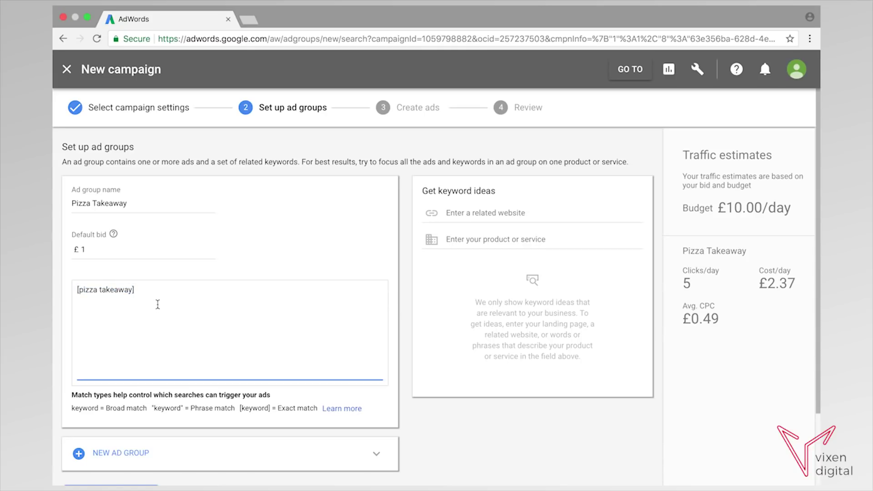
Append '(E)' to the ad group name, making it 'Pizza Takeaway (E)'.
click(132, 201)
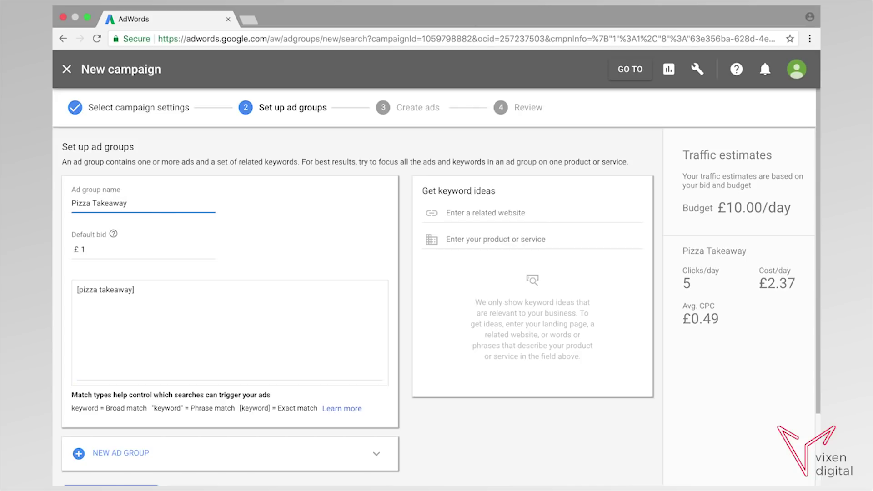
text((E))
key(shift+Left)
key(shift+Left)
key(shift+Left)
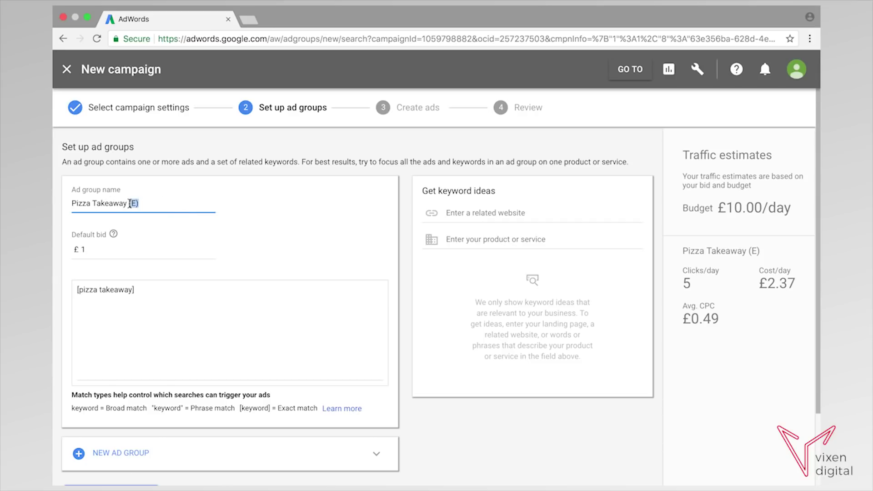
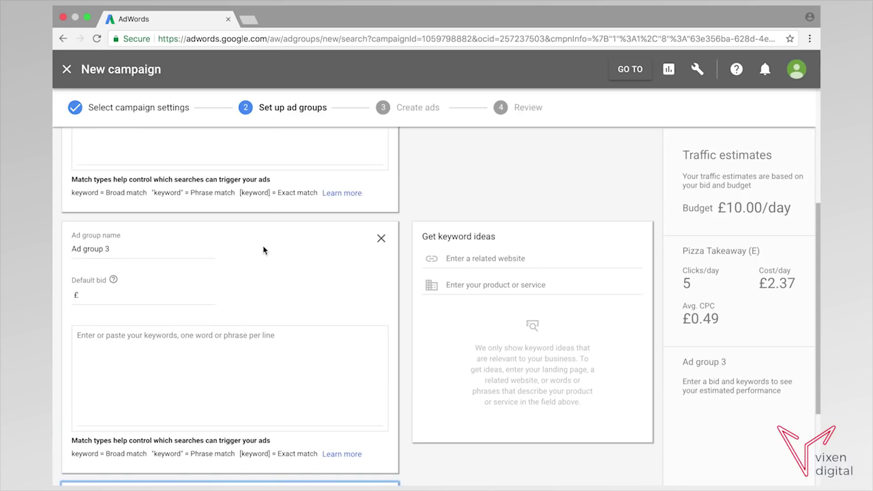
Rename 'Ad group 3' to 'pizza takeaway', set a £1 default bid, and add keyword pizza takeaway.
scroll(130, 250, up, 6)
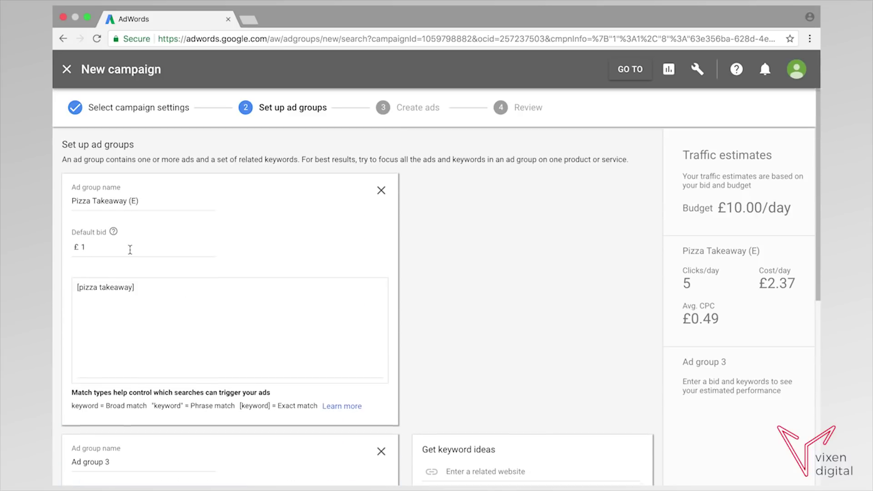
scroll(130, 249, down, 5)
drag(113, 216, 69, 215)
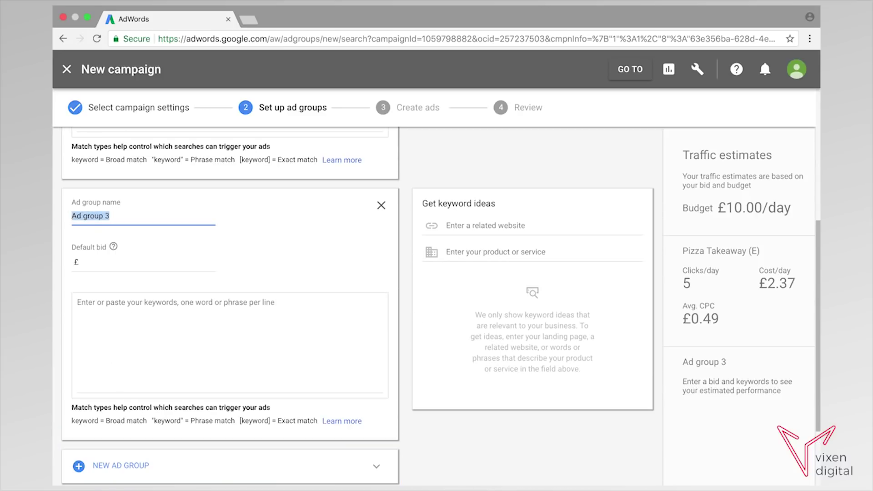
text(pizza takeaway)
click(104, 263)
text(1)
click(105, 307)
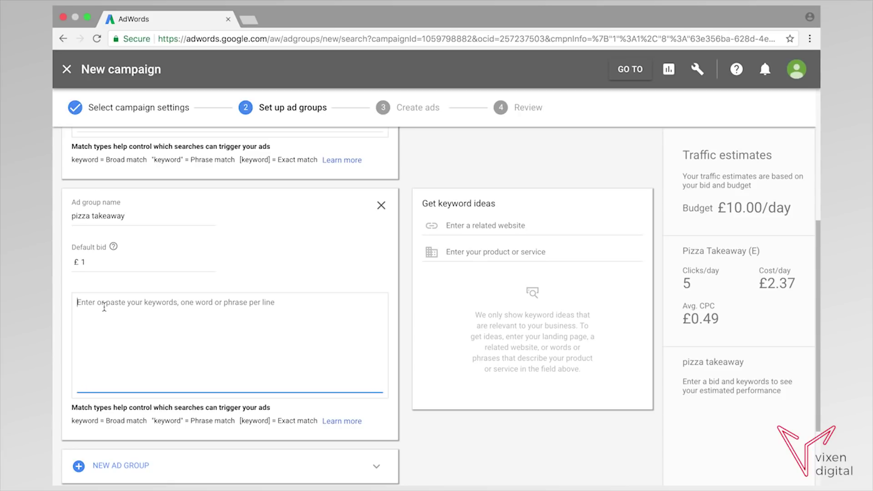
text(pizza )
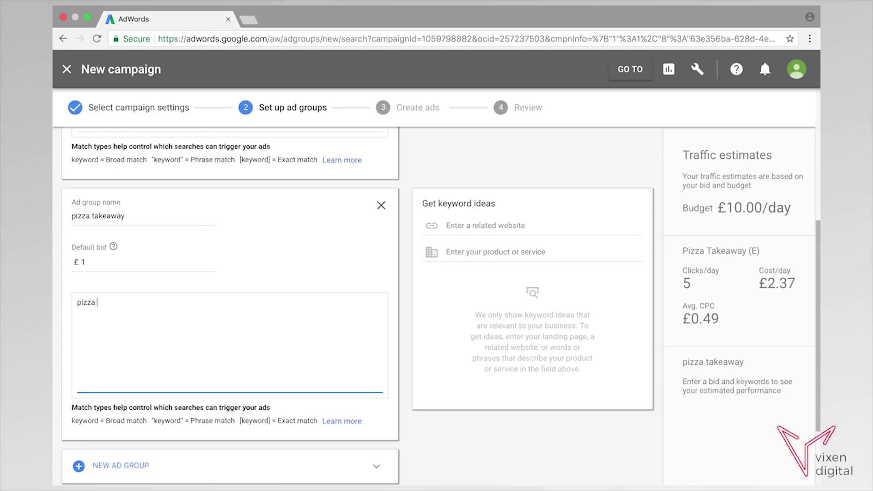
text(takeaway)
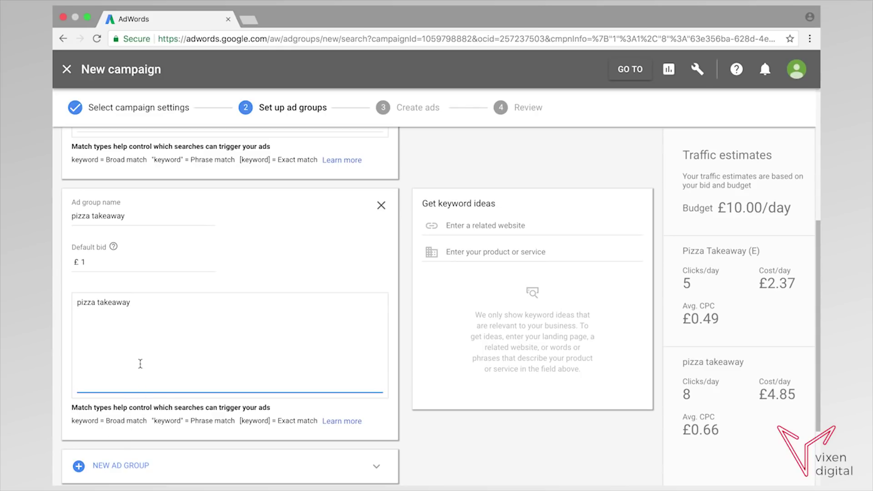
scroll(140, 363, down, 4)
scroll(140, 364, up, 1)
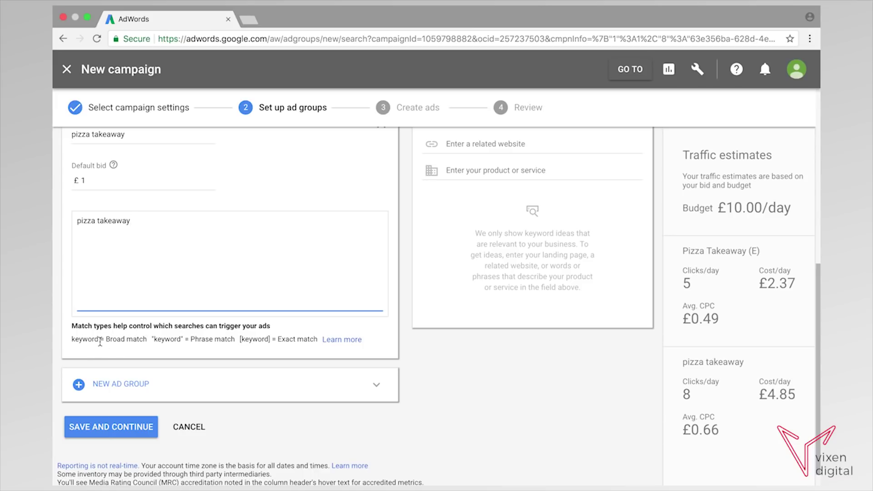
scroll(183, 286, down, 1)
scroll(183, 286, up, 3)
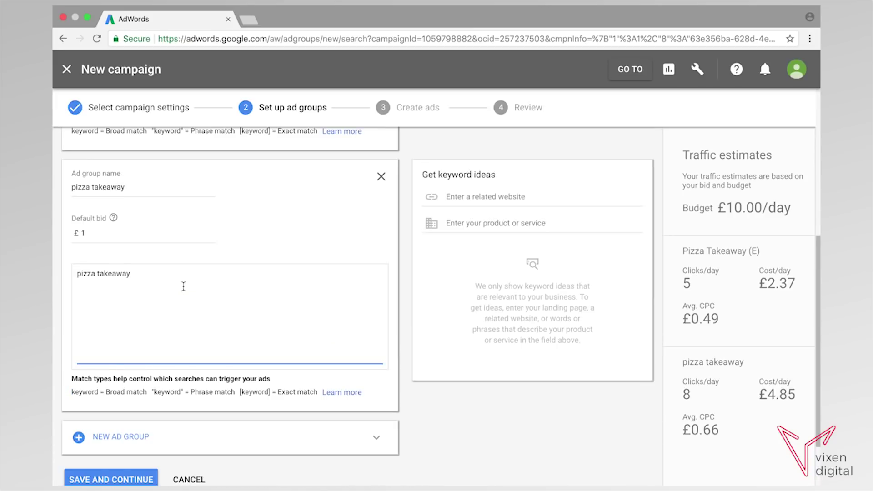
scroll(184, 286, up, 1)
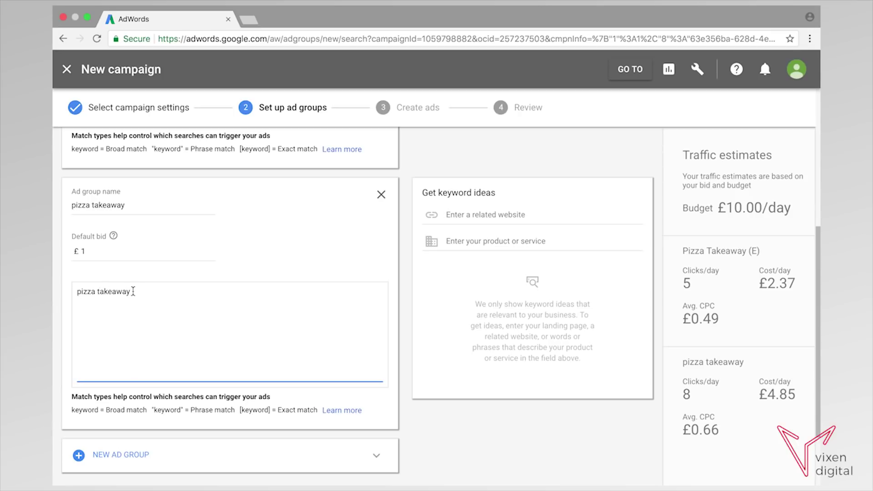
drag(130, 292, 74, 291)
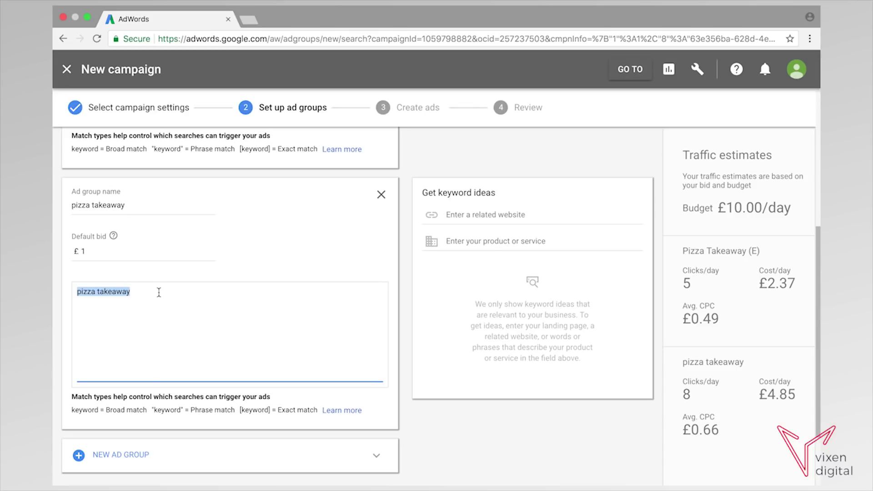
click(159, 292)
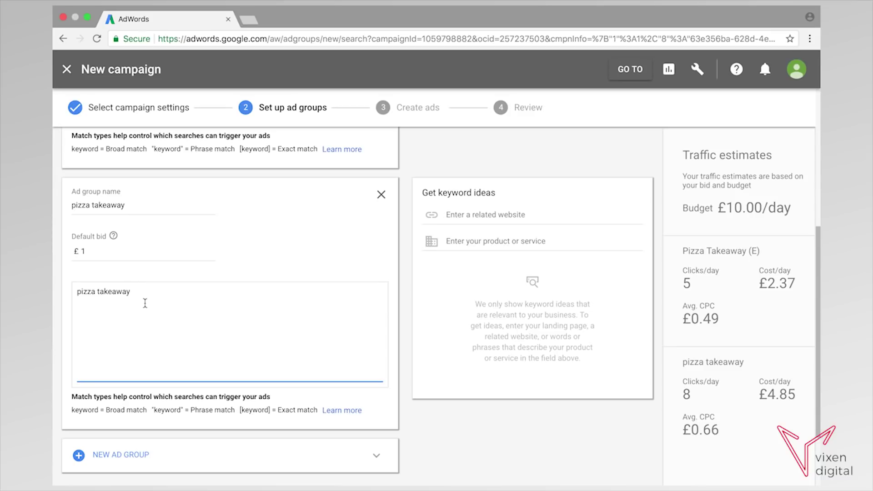
Change the keyword to broad match modified '+pizza +takeaway'.
click(78, 291)
text(+)
click(101, 291)
text(+)
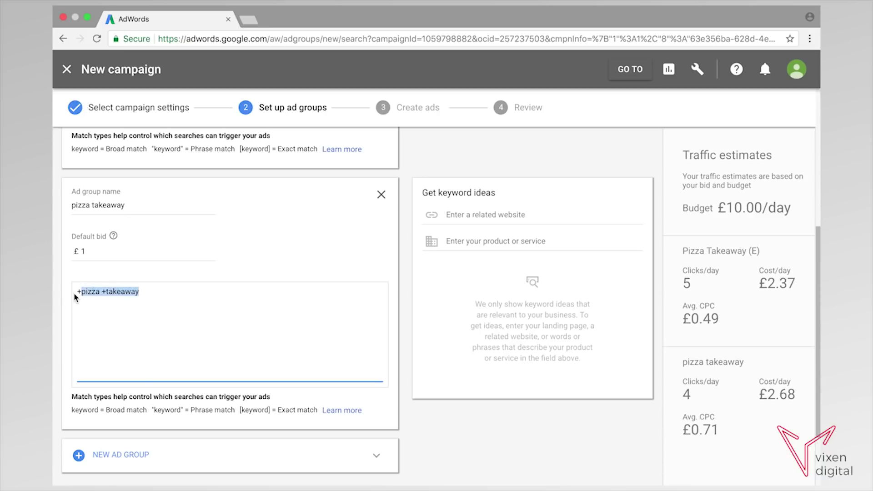
drag(152, 294, 75, 297)
click(146, 293)
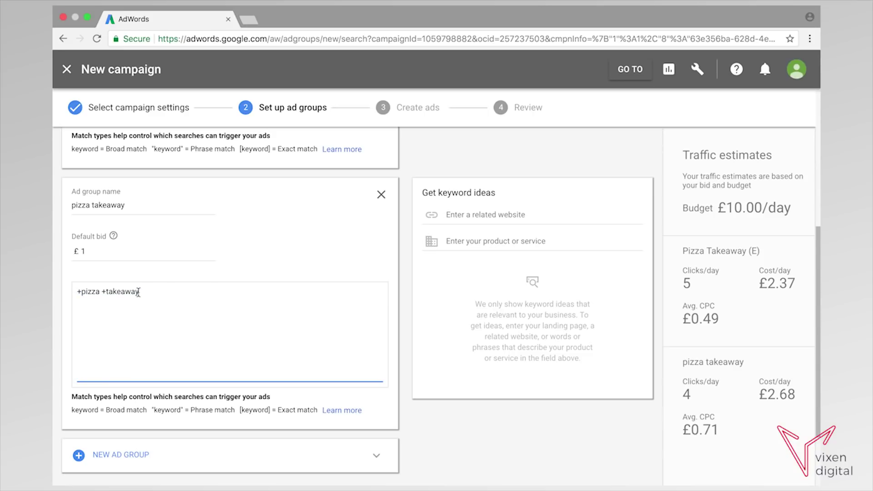
drag(142, 293, 75, 293)
click(150, 294)
drag(140, 293, 76, 296)
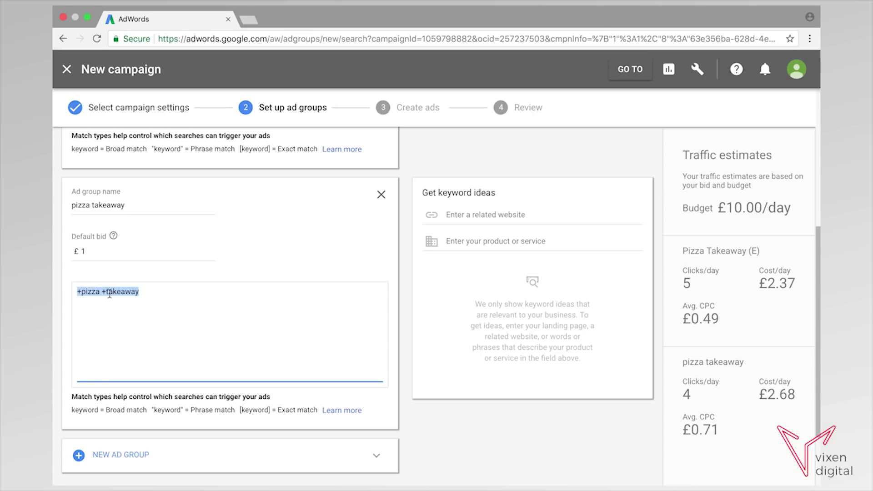
click(215, 297)
Append '(BMM)' to the ad group name, making it 'pizza takeaway (BMM)'.
scroll(215, 298, up, 2)
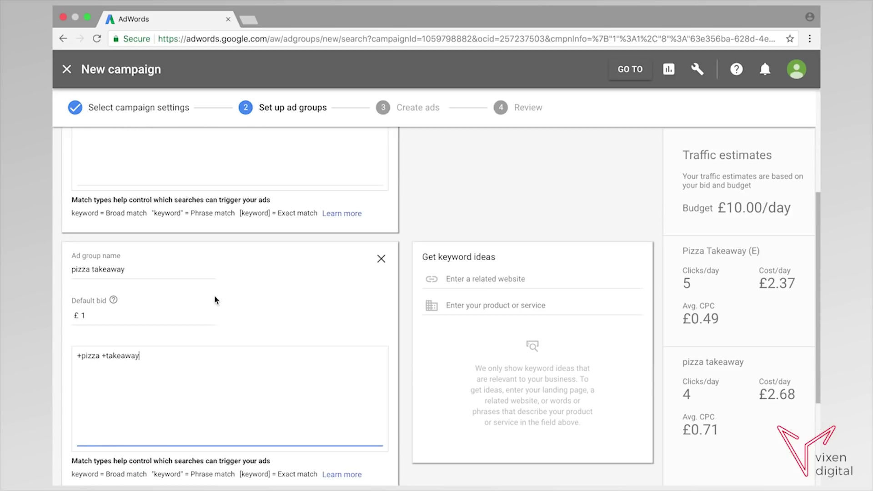
click(126, 269)
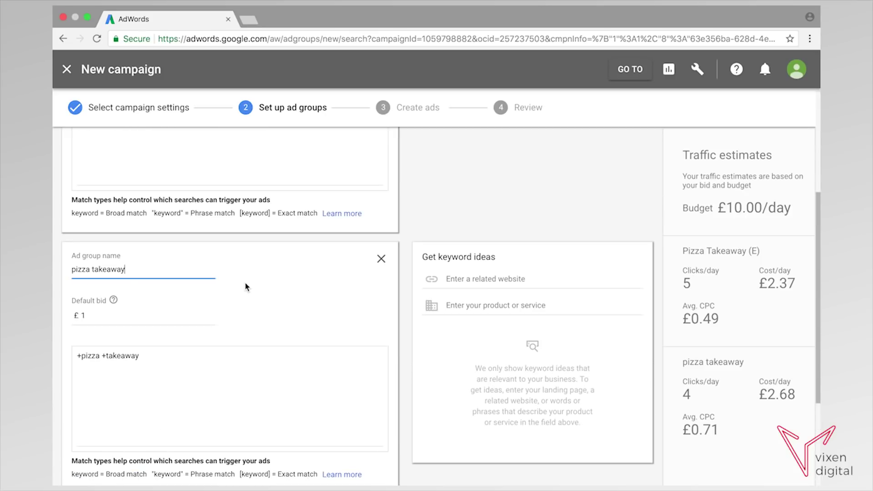
text((BMM))
scroll(179, 283, down, 3)
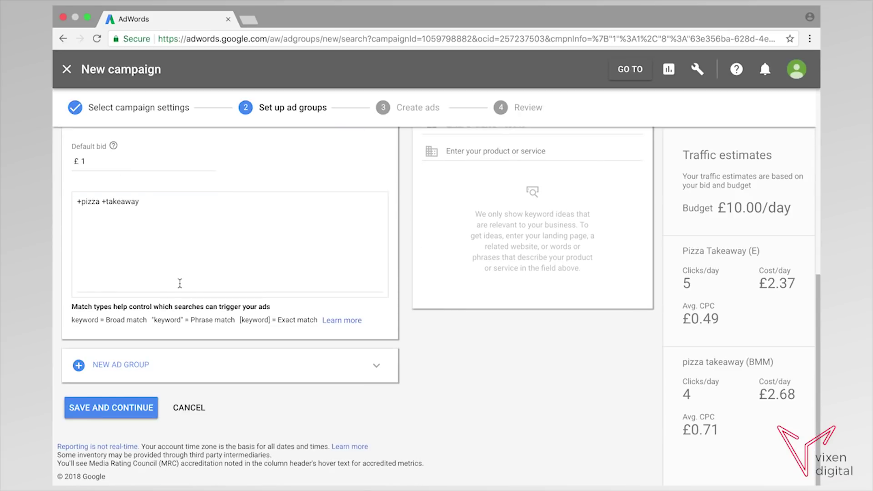
scroll(180, 283, up, 2)
scroll(180, 283, up, 5)
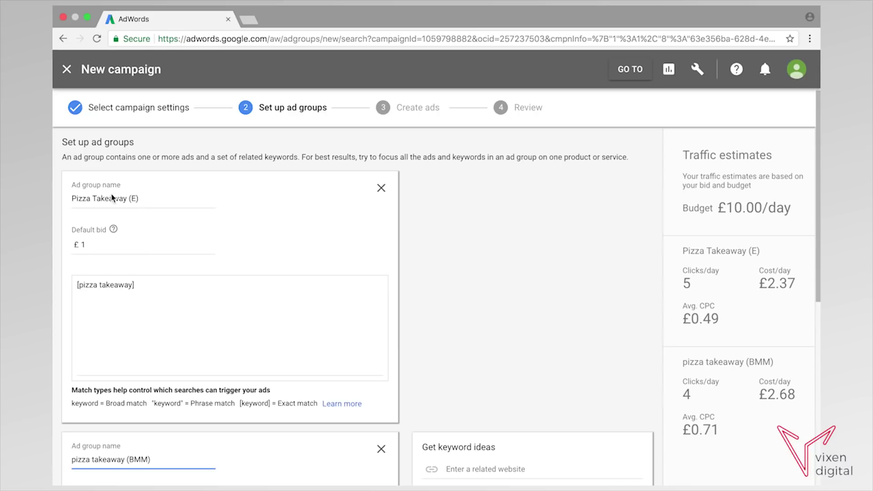
Save the exact and BMM ad groups and continue to the Create ads step.
scroll(190, 225, down, 5)
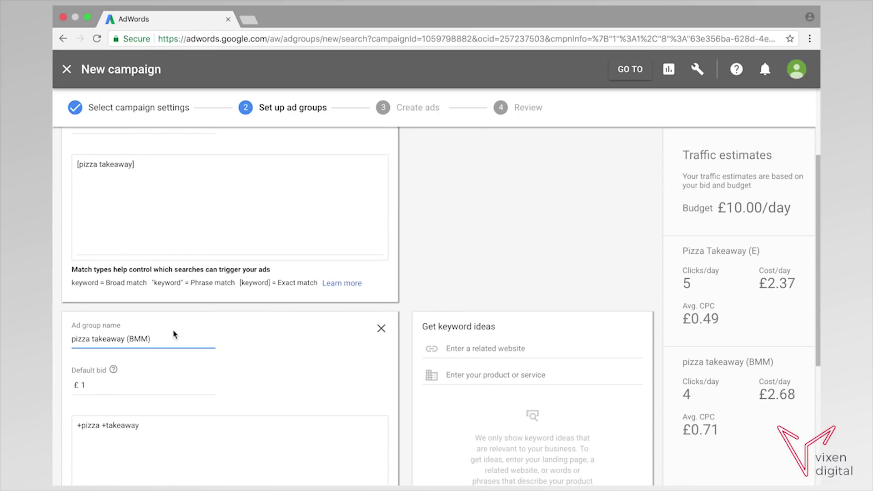
scroll(173, 331, down, 3)
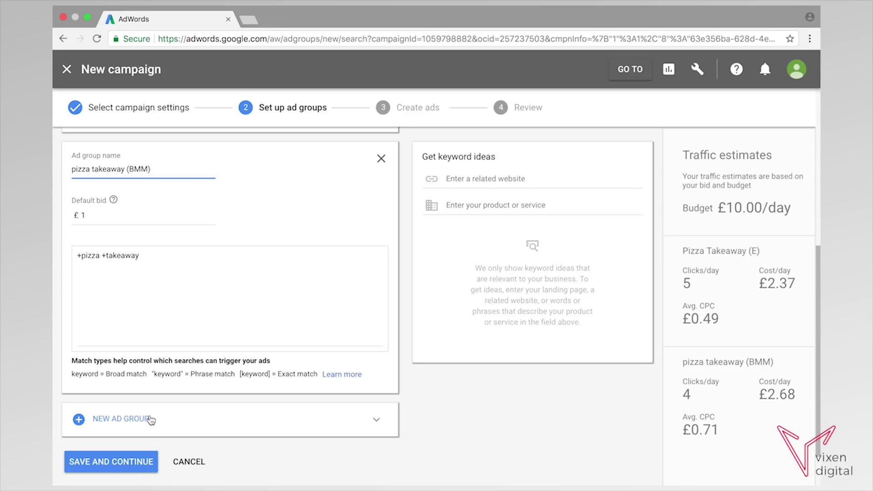
click(110, 462)
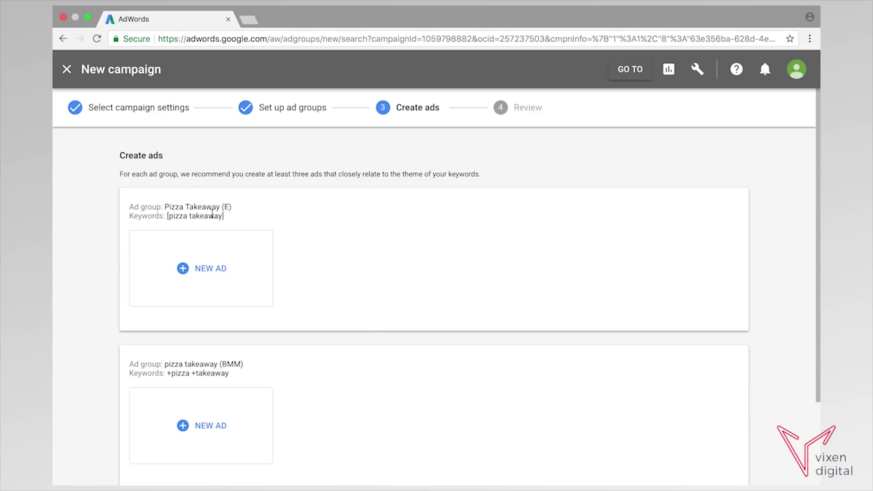
click(204, 271)
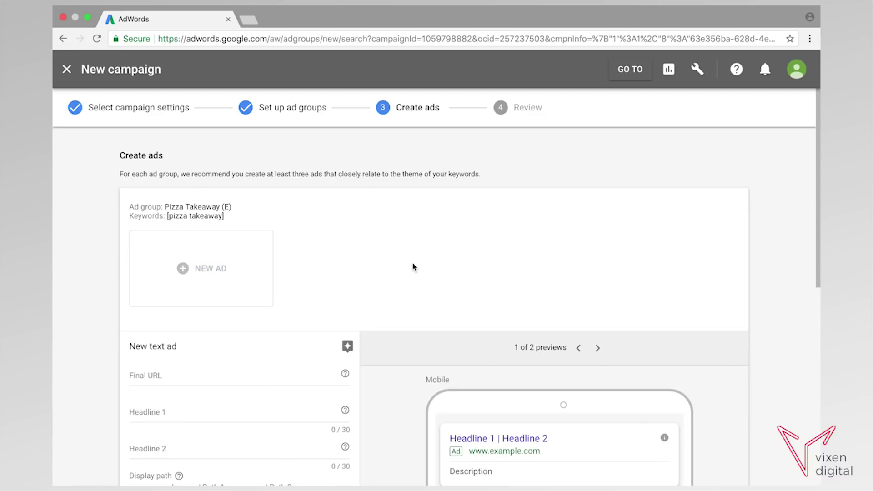
scroll(414, 267, down, 3)
click(149, 237)
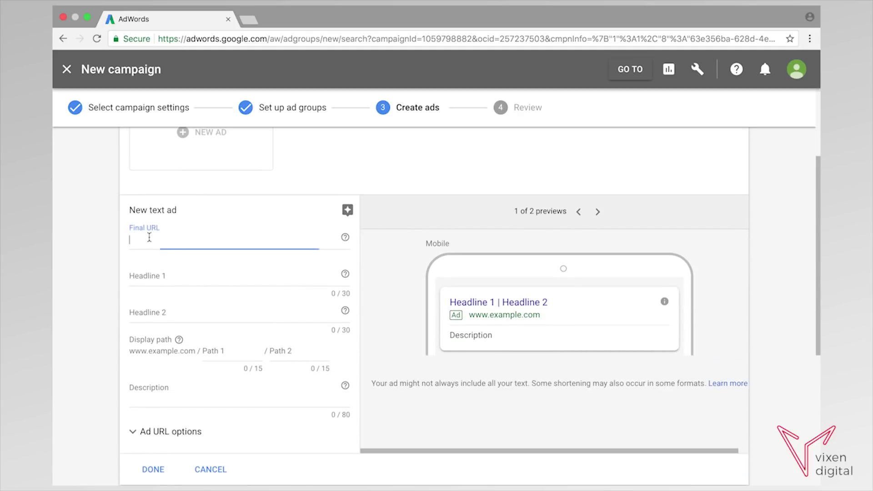
text(www.)
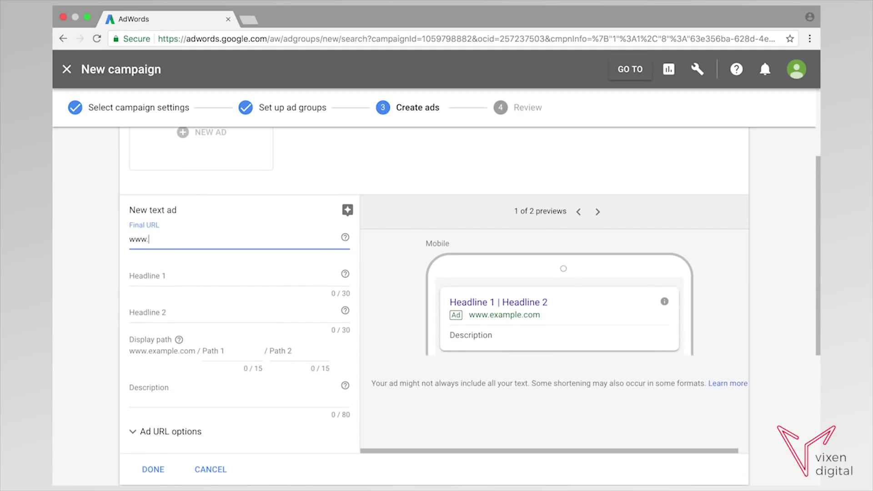
text(pi)
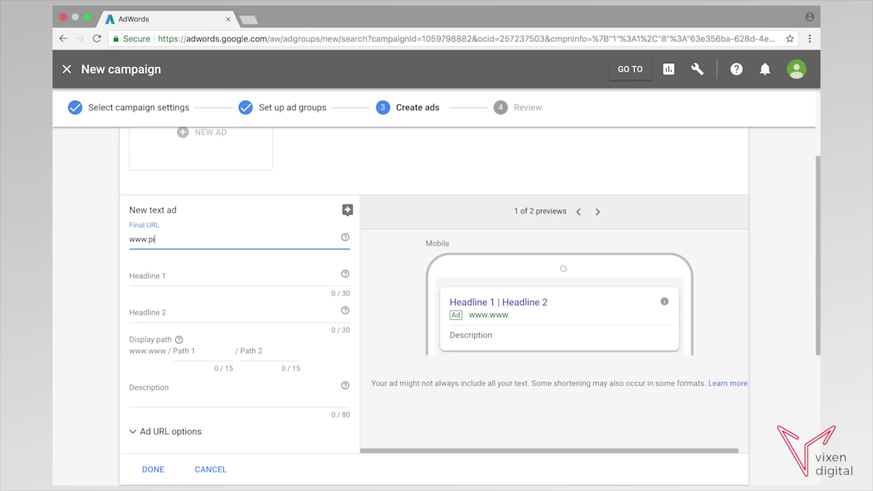
text(zzainlondon.com)
Enter headlines 'Pizza Takeaway' and 'Best Pizza In London'.
click(161, 276)
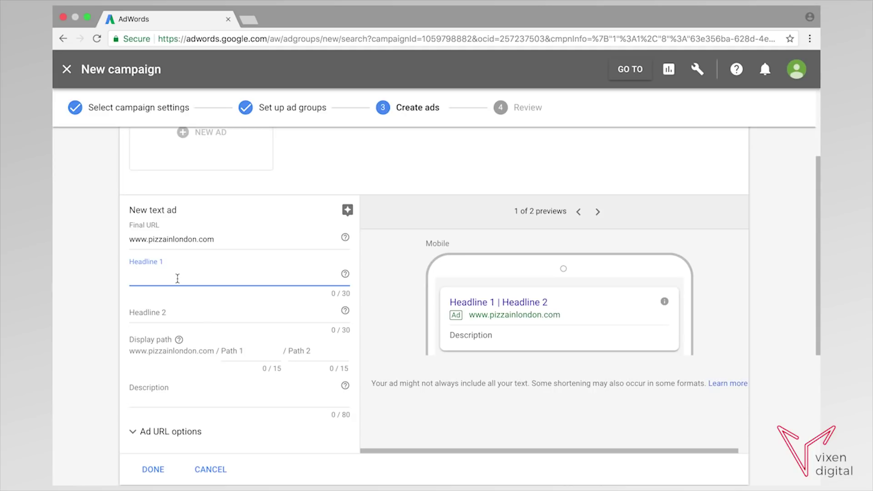
scroll(177, 278, down, 2)
scroll(178, 282, up, 5)
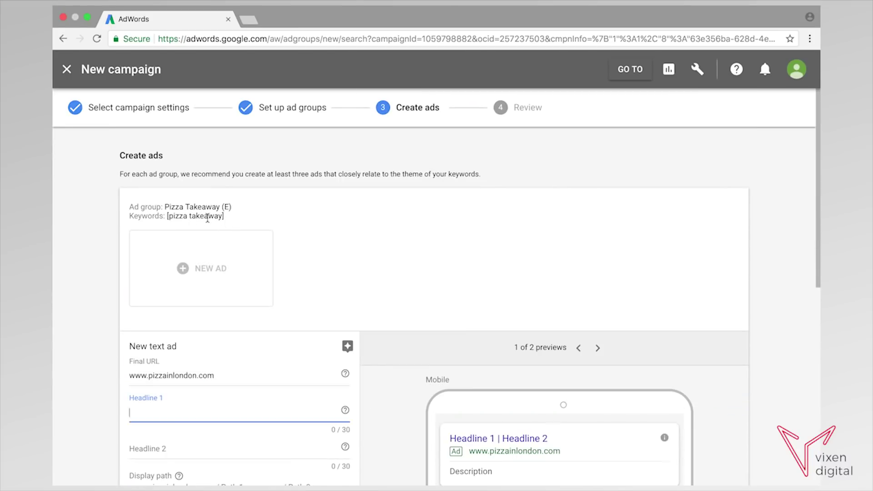
scroll(246, 286, down, 2)
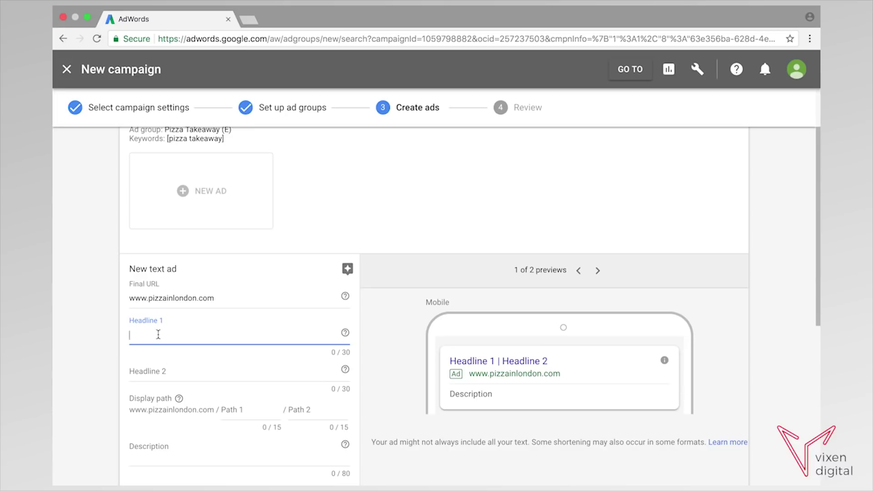
text(Pi)
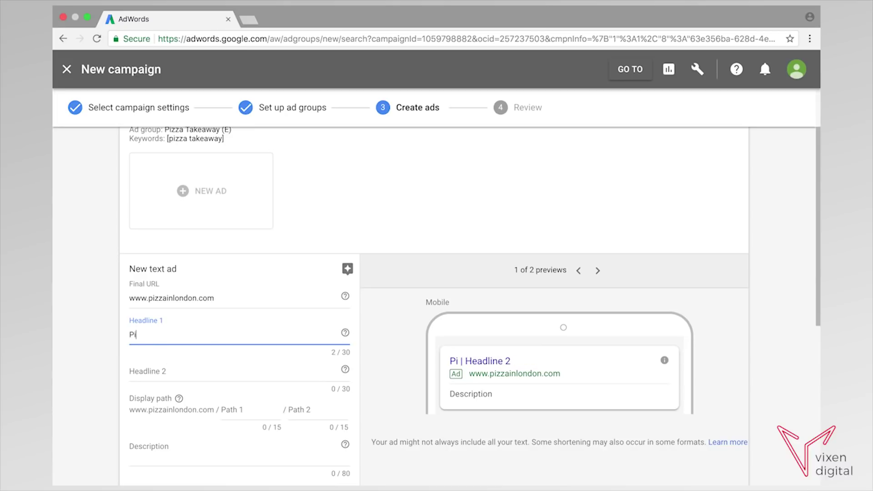
text(zza Takeawauy)
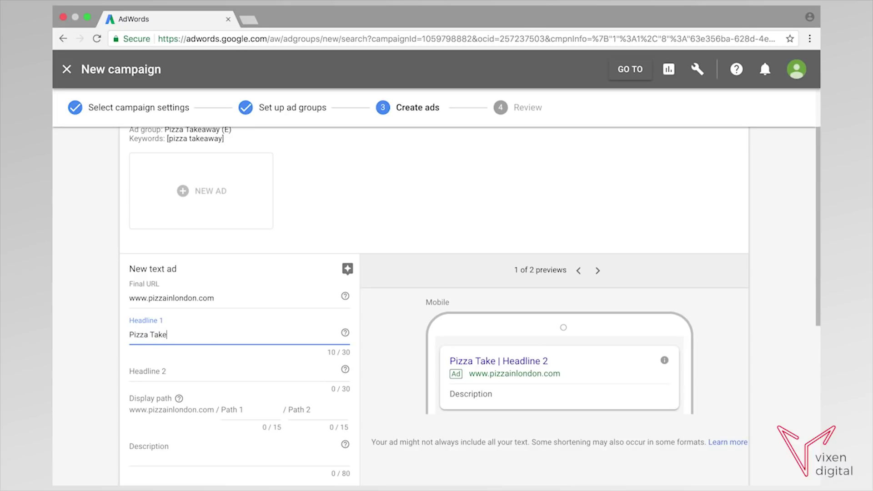
key(BackSpace)
key(BackSpace)
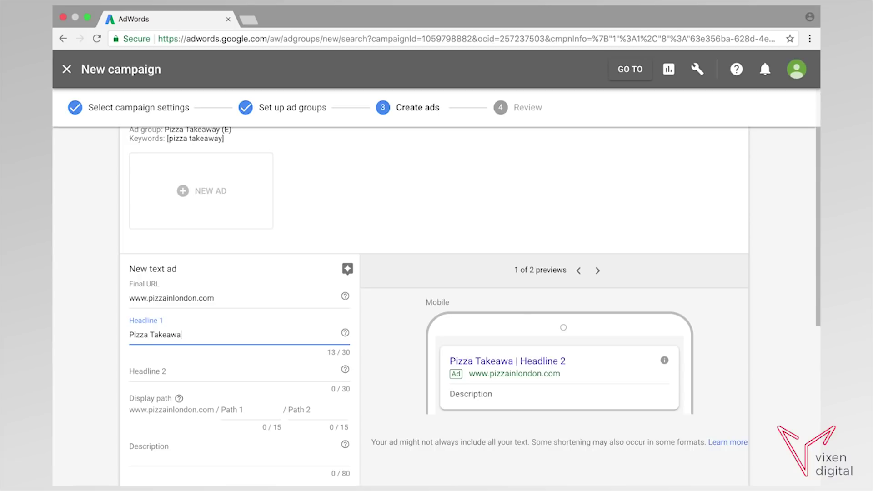
text(y)
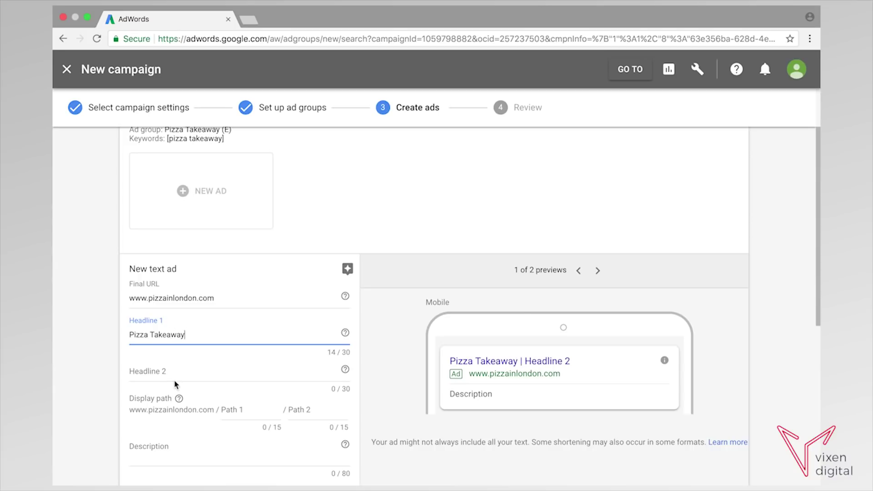
click(162, 372)
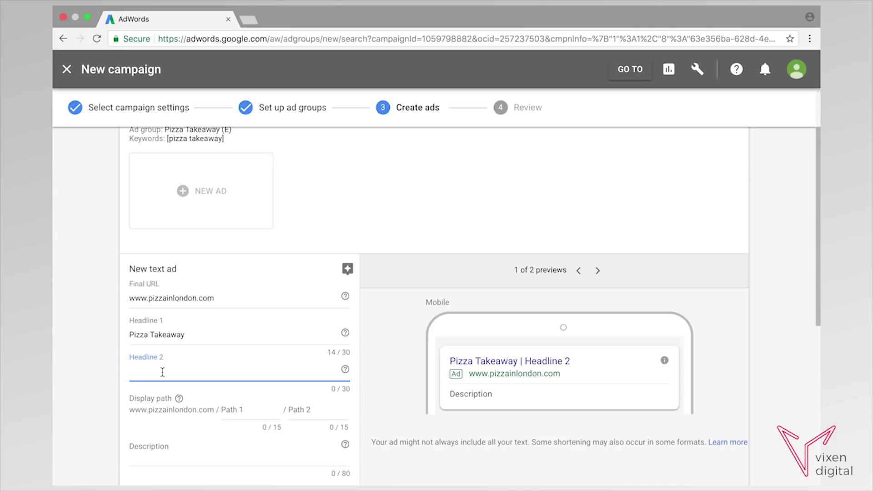
text(Best Pizza)
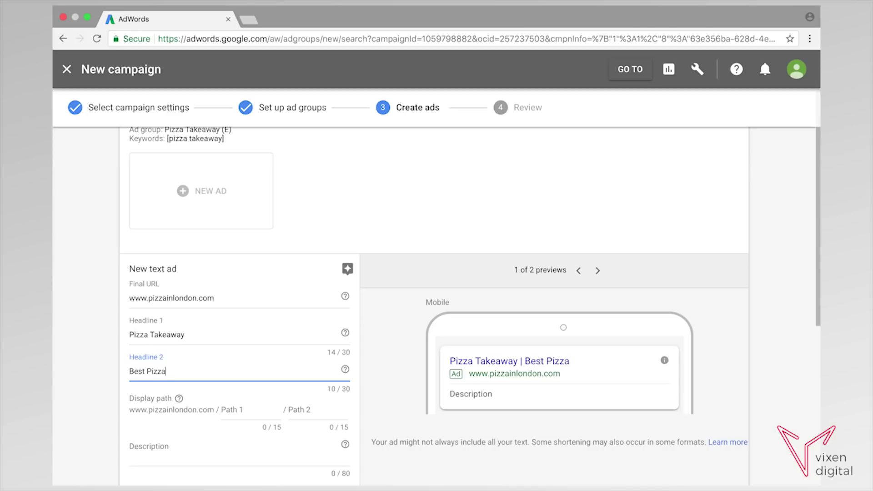
text( In London)
click(218, 337)
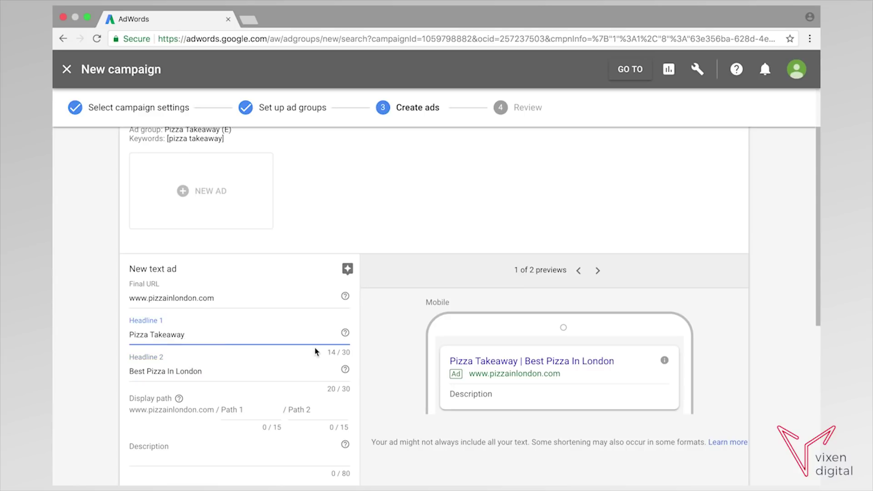
click(221, 370)
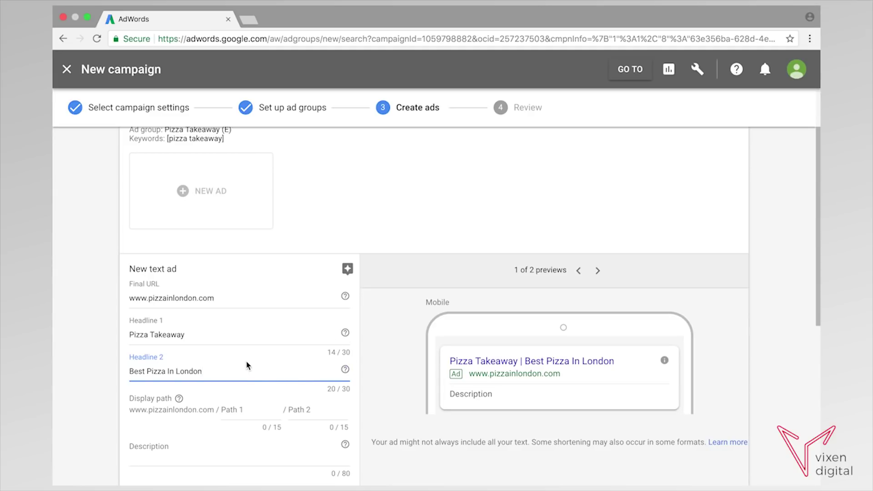
Set the first display path to 'Takeaway'.
scroll(245, 362, down, 1)
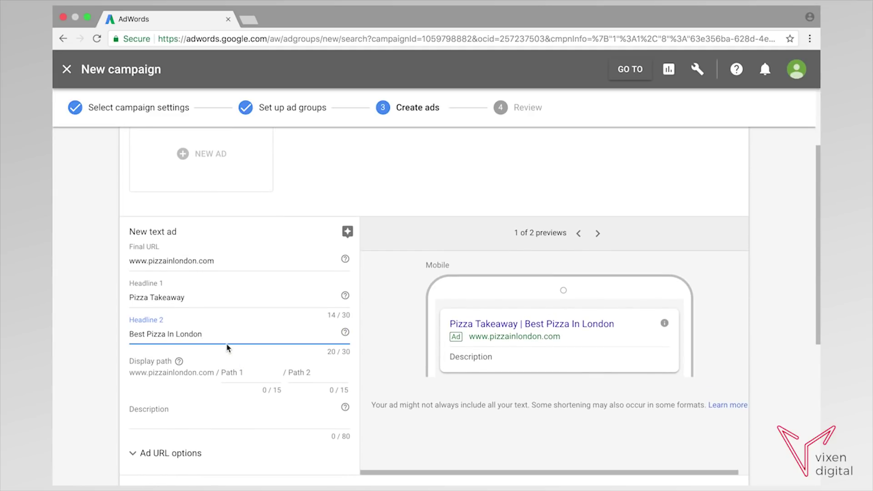
scroll(234, 355, down, 5)
scroll(214, 291, up, 1)
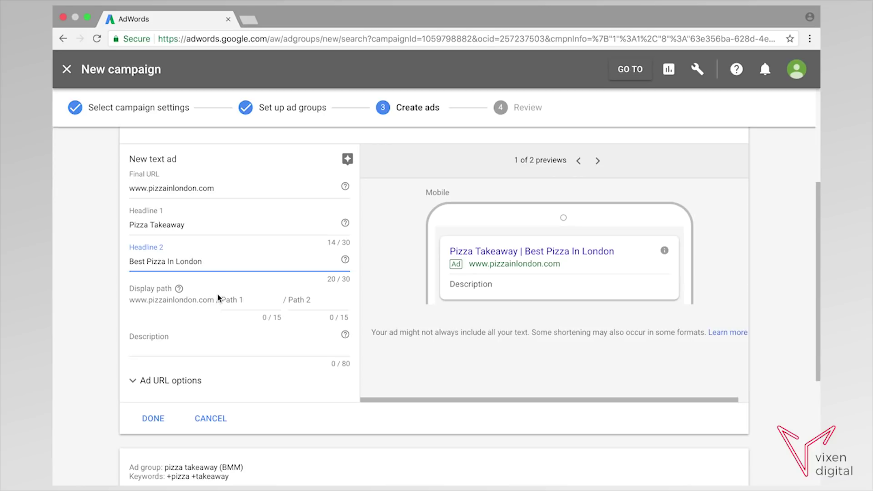
click(246, 300)
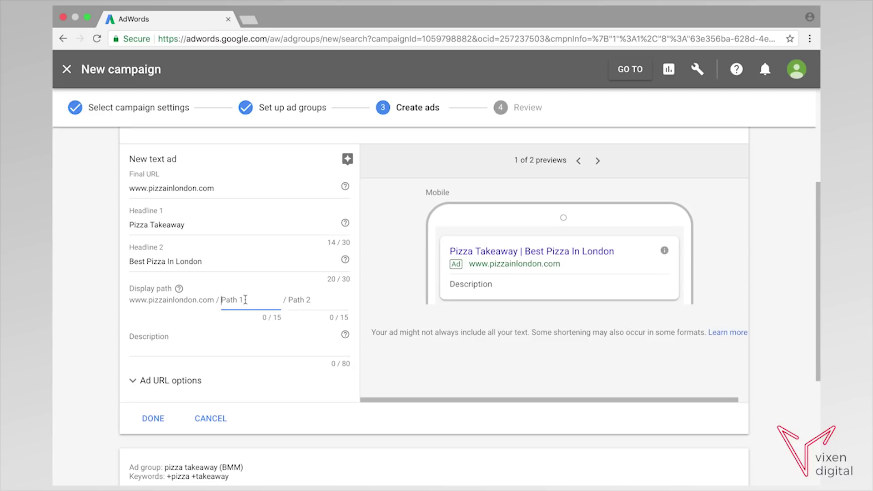
text(akeaway)
Write the 80-character description, ending 'Buy One Get One Free. Buy Now!', correcting typos.
click(158, 351)
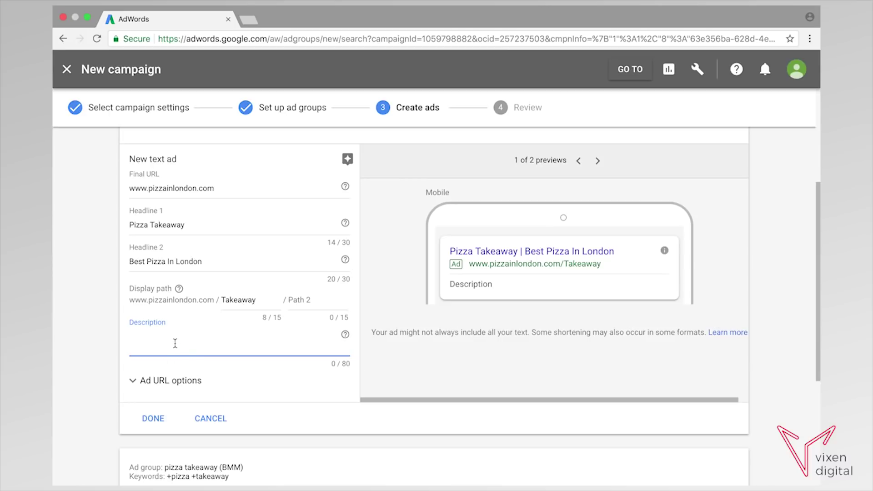
text(Free Delivery)
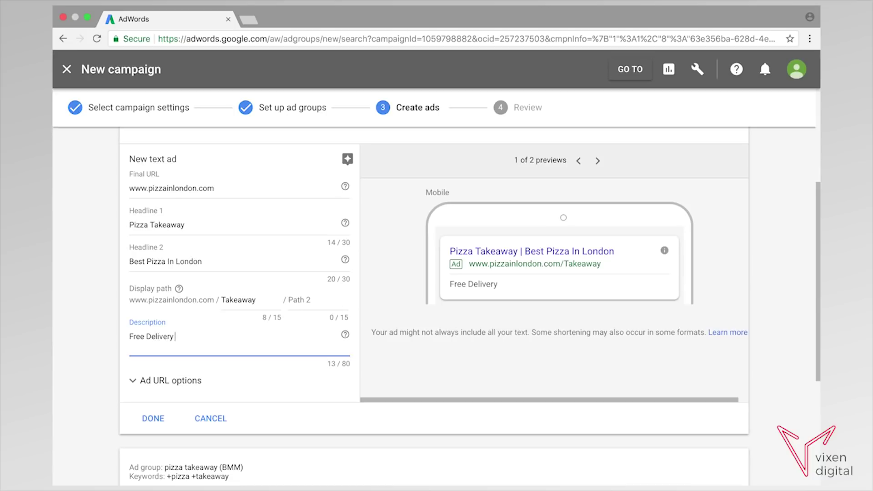
text( On all)
text( All)
text( Orders)
text(. )
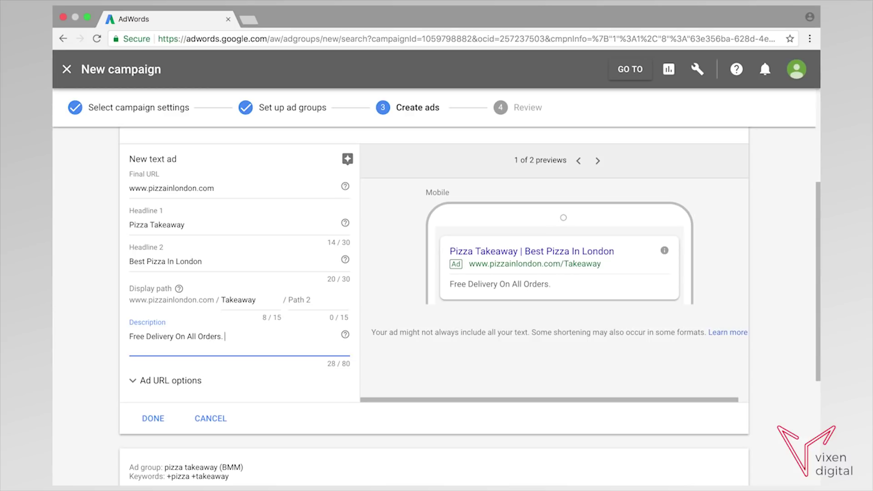
text(Bst Pizz)
key(BackSpace)
key(BackSpace)
key(BackSpace)
key(BackSpace)
key(BackSpace)
key(BackSpace)
key(BackSpace)
text(Award Winn)
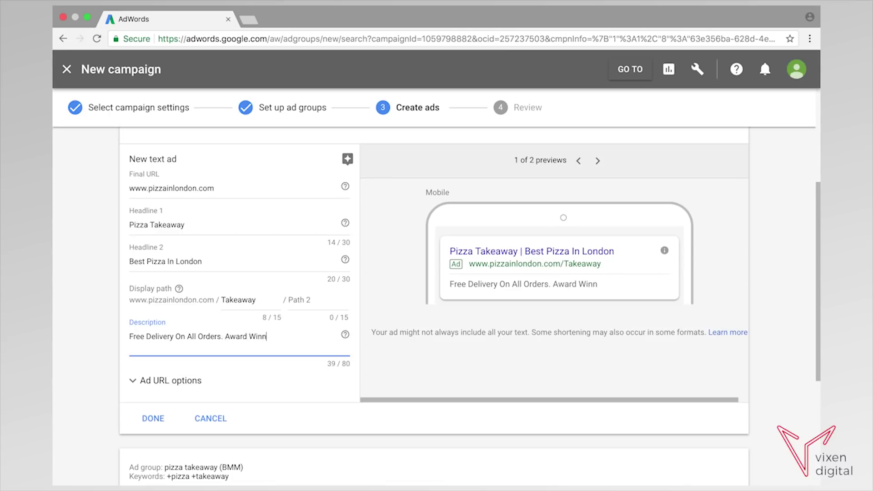
text(ing Pizza. Buy)
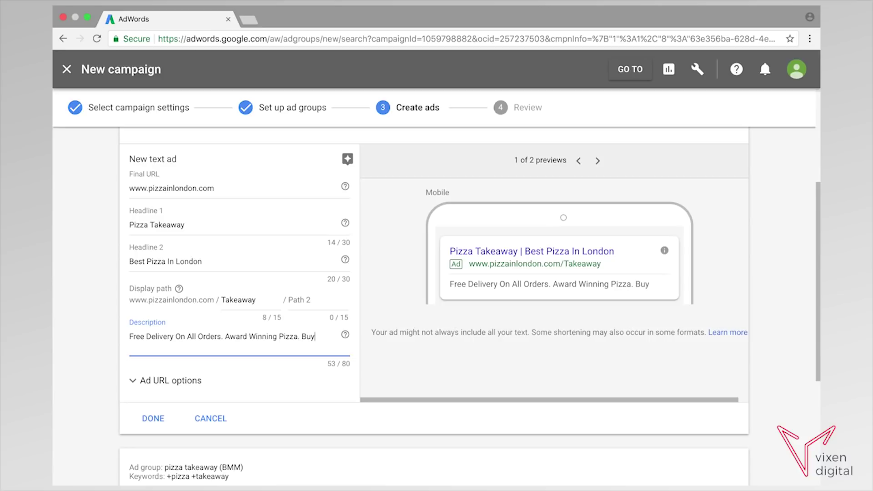
text( One Get)
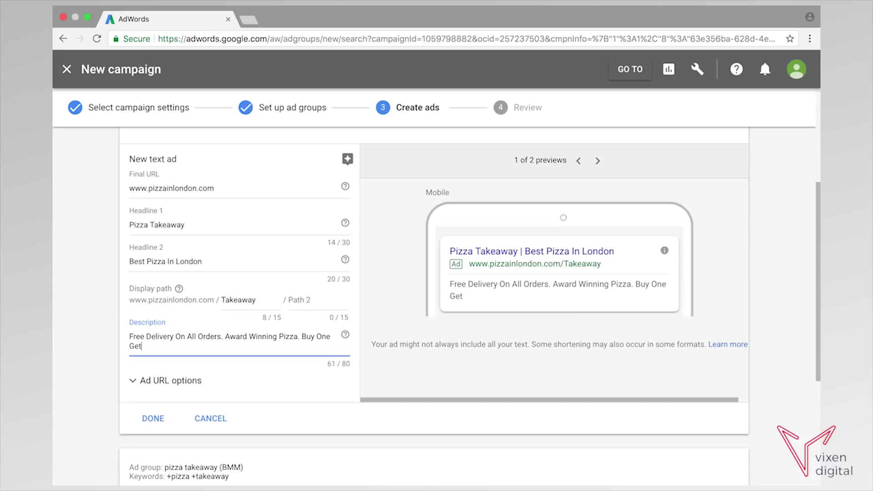
text( One Free! Buy NOw)
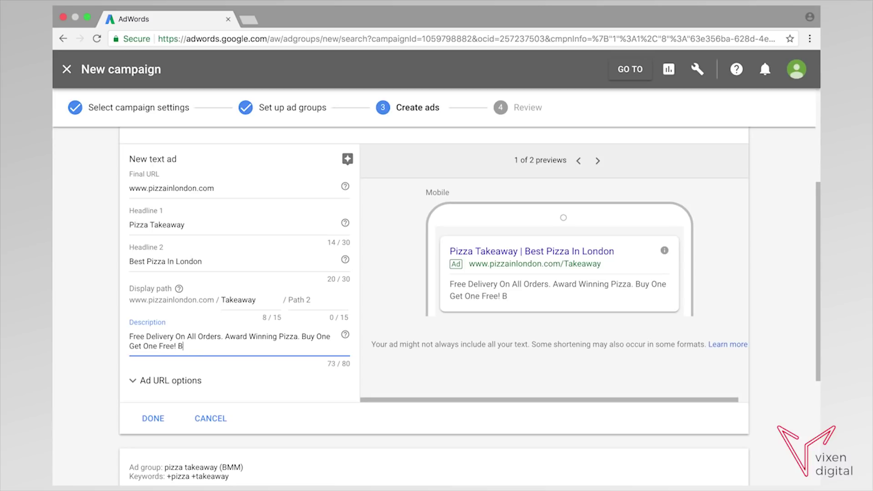
key(BackSpace)
key(BackSpace)
text(ow)
key(BackSpace)
key(BackSpace)
text(.)
scroll(280, 308, down, 2)
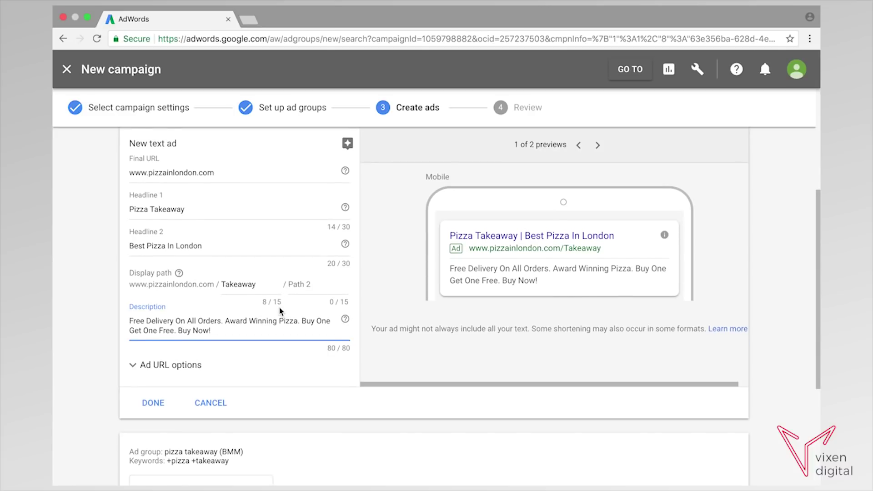
click(146, 347)
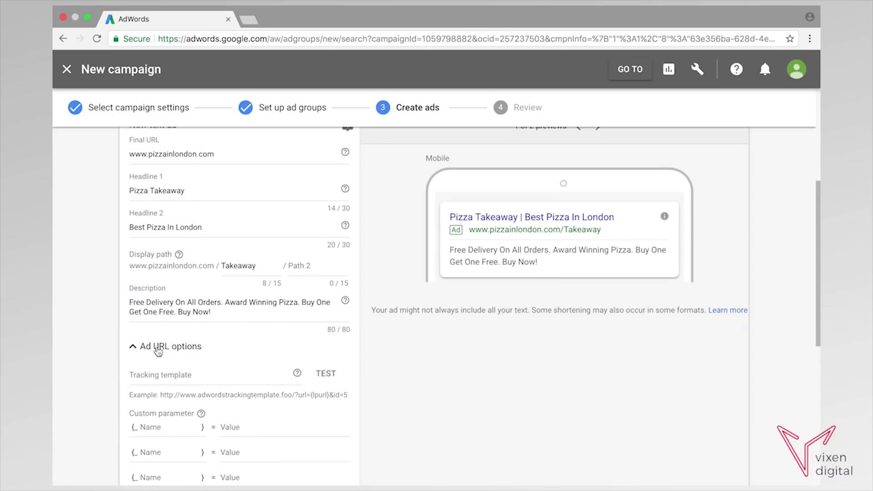
scroll(218, 358, down, 5)
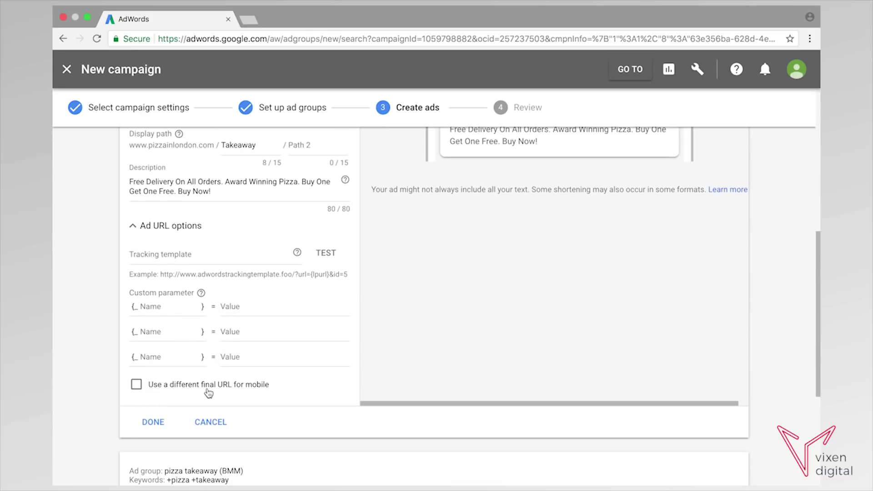
scroll(205, 387, up, 1)
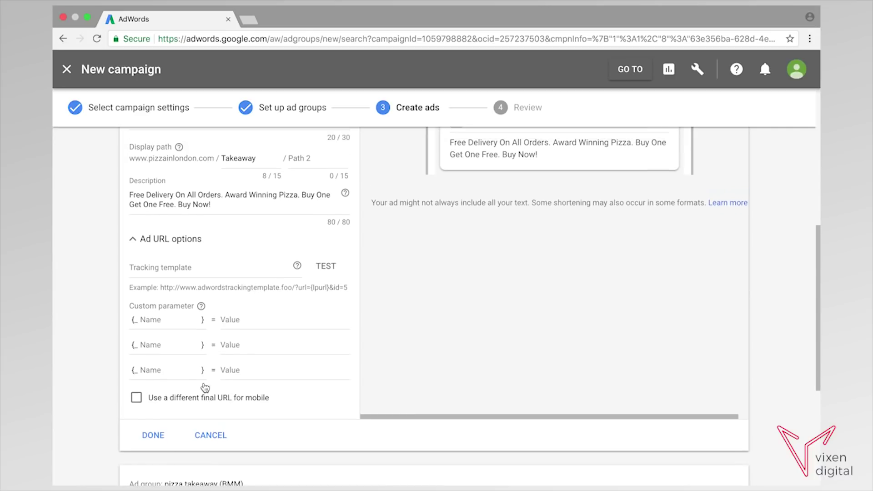
scroll(204, 387, up, 1)
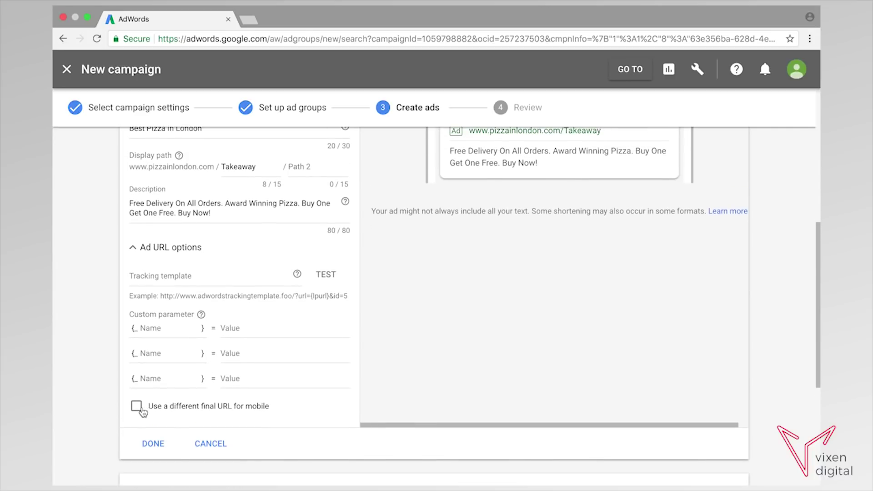
click(135, 407)
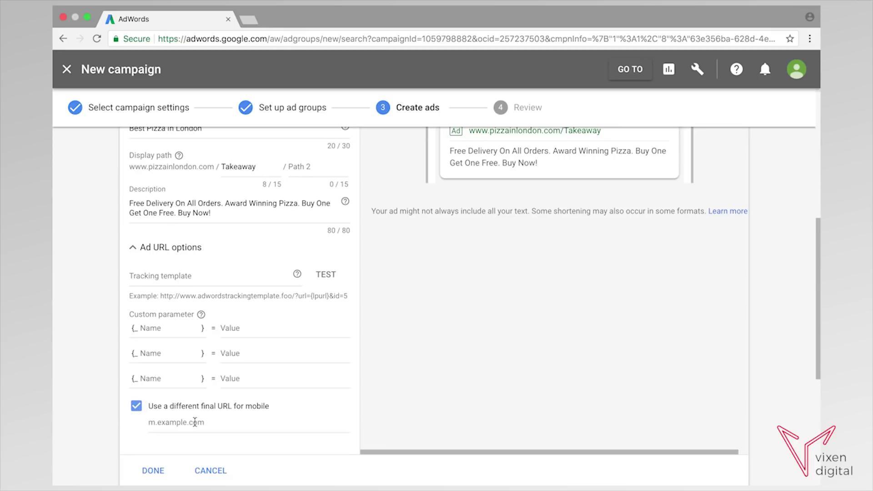
click(136, 407)
click(133, 248)
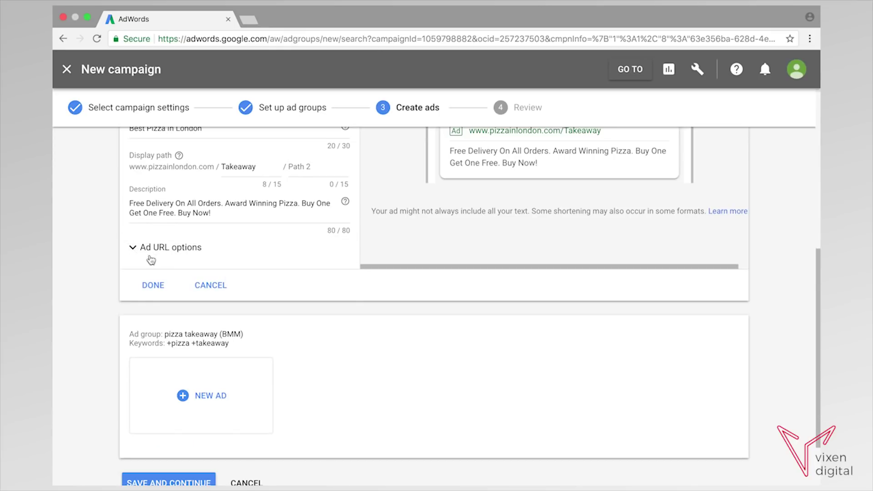
scroll(423, 287, up, 4)
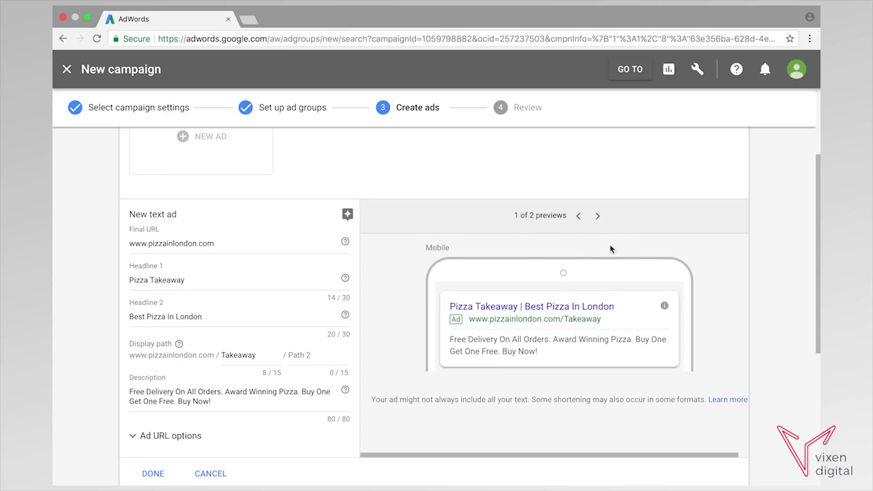
click(598, 218)
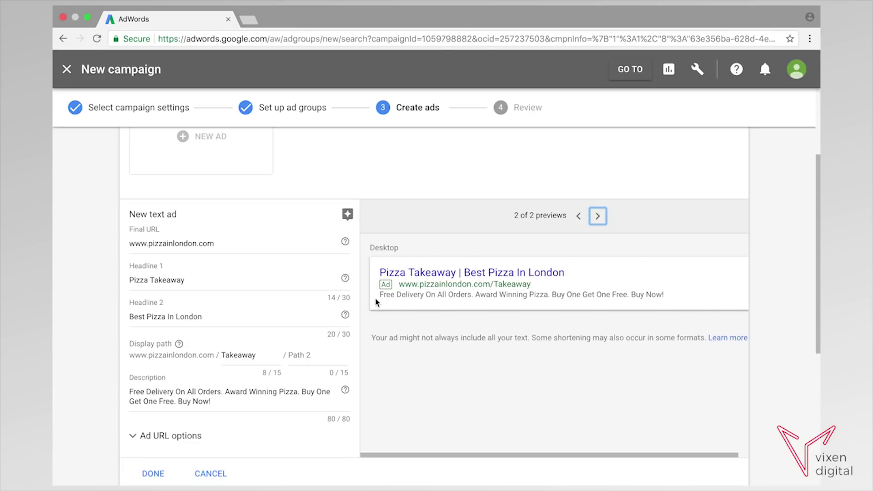
click(578, 216)
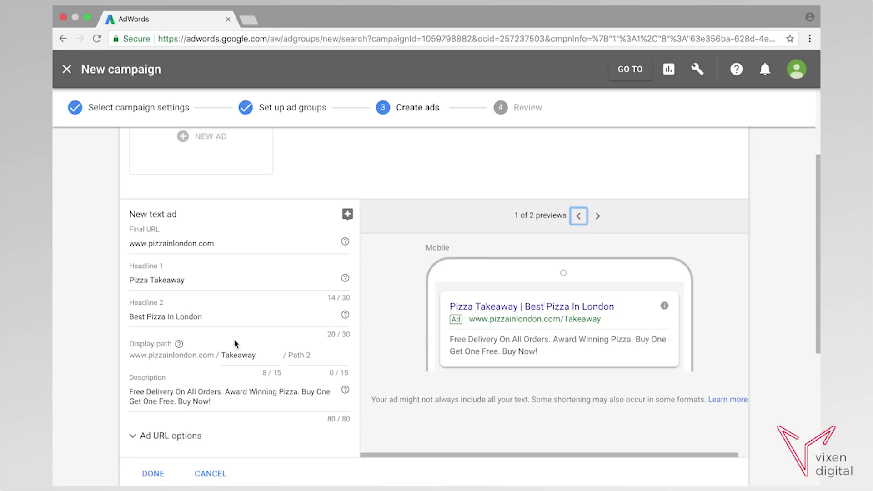
scroll(230, 340, down, 1)
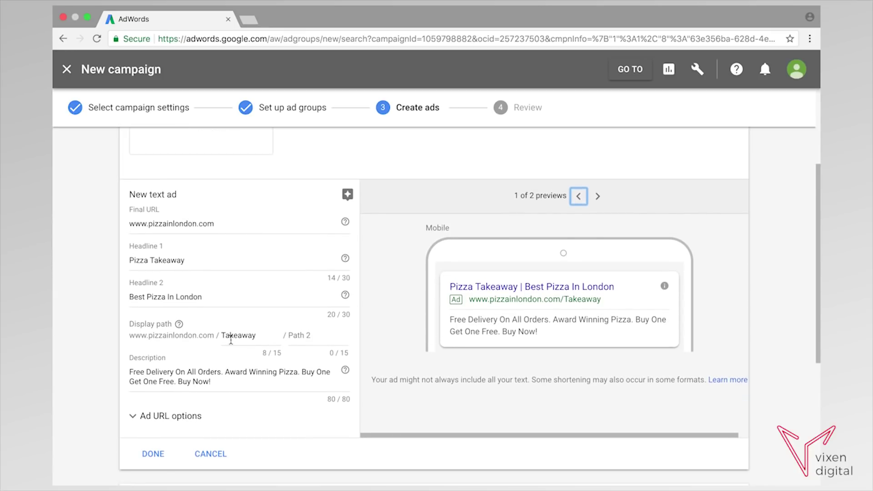
Save the exact group's ad, copy its description, and start a new ad in the BMM group.
click(153, 454)
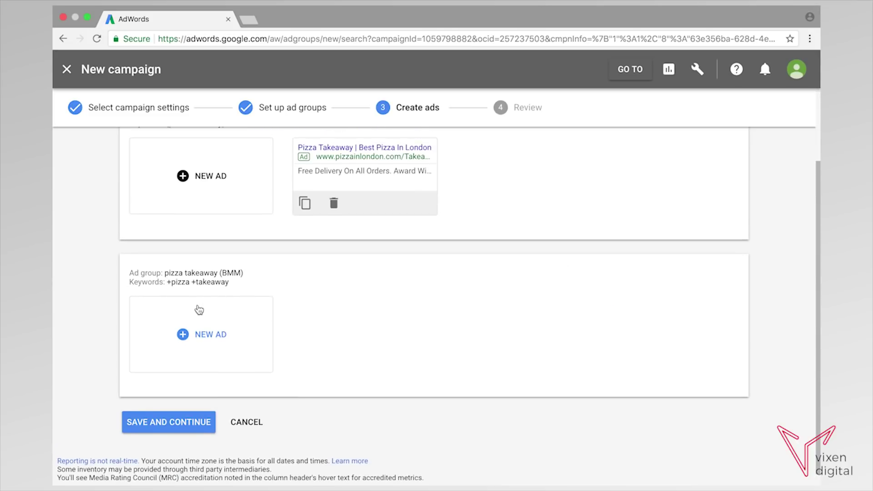
scroll(327, 286, up, 3)
click(353, 268)
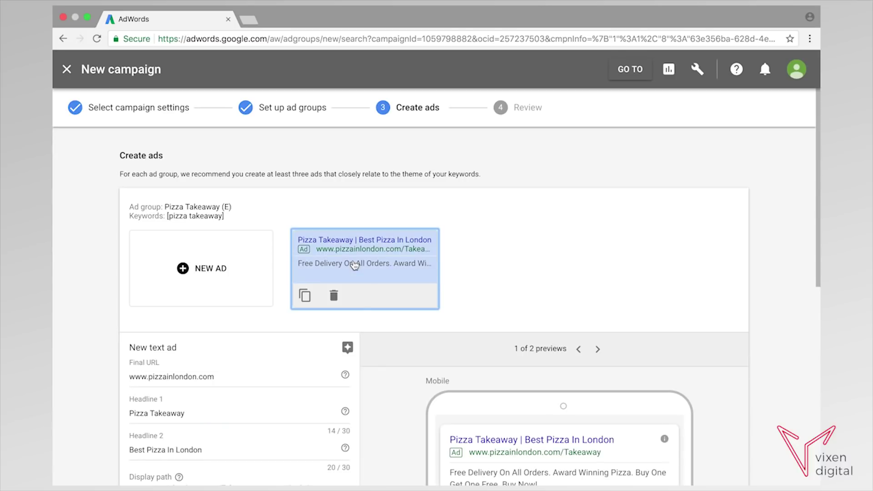
scroll(309, 355, down, 2)
scroll(306, 353, down, 2)
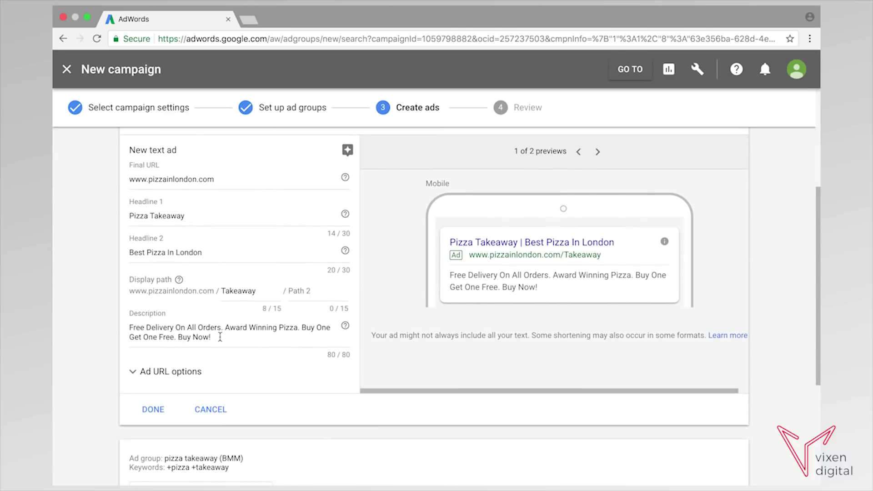
drag(217, 337, 119, 326)
key(ctrl+c)
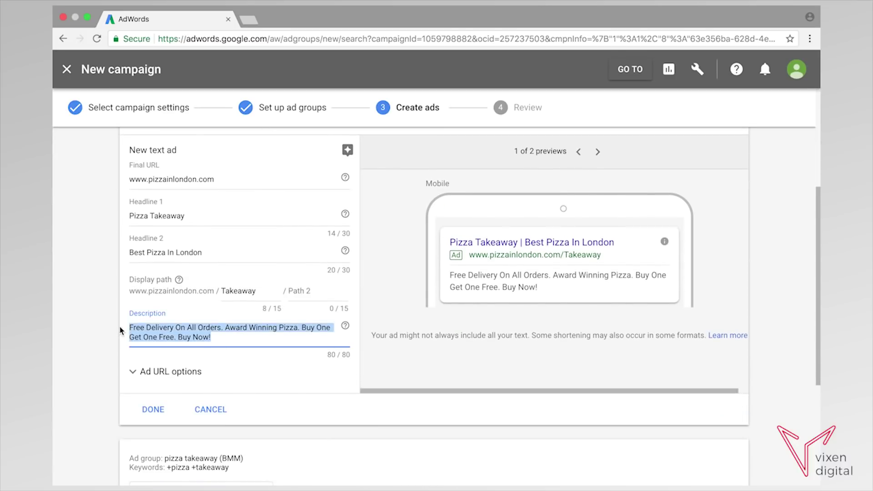
click(155, 410)
click(213, 327)
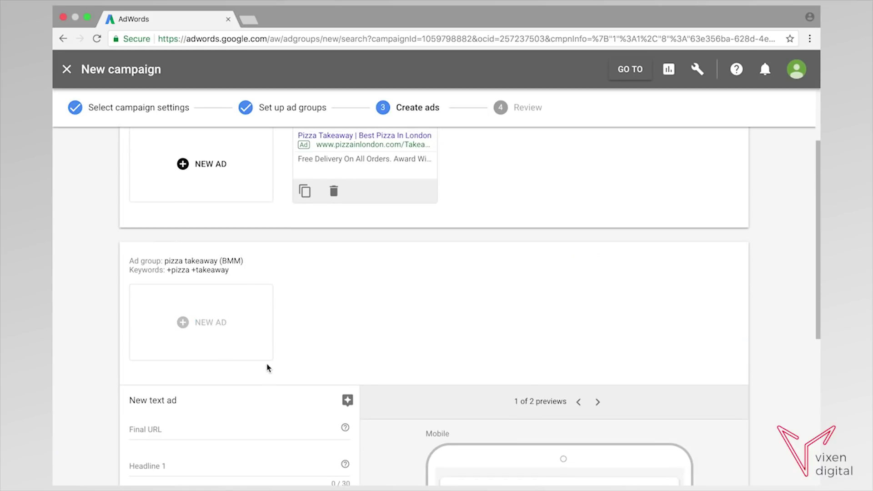
scroll(267, 367, down, 5)
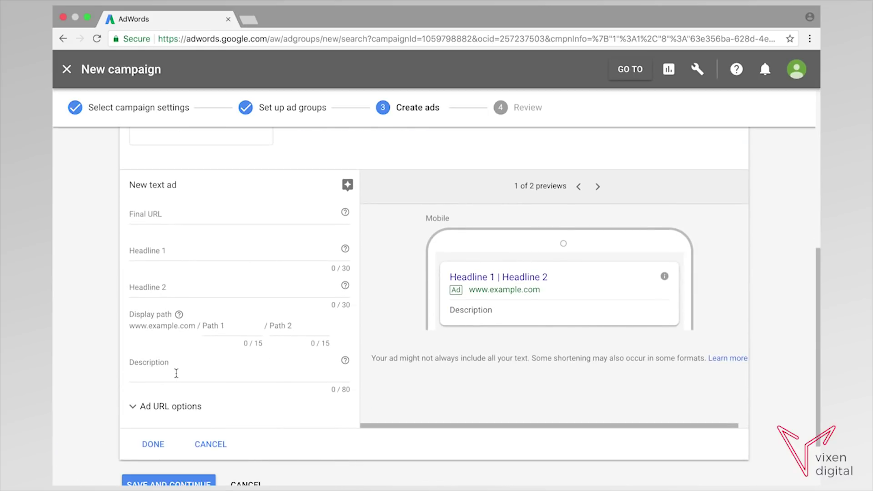
click(177, 374)
key(ctrl+v)
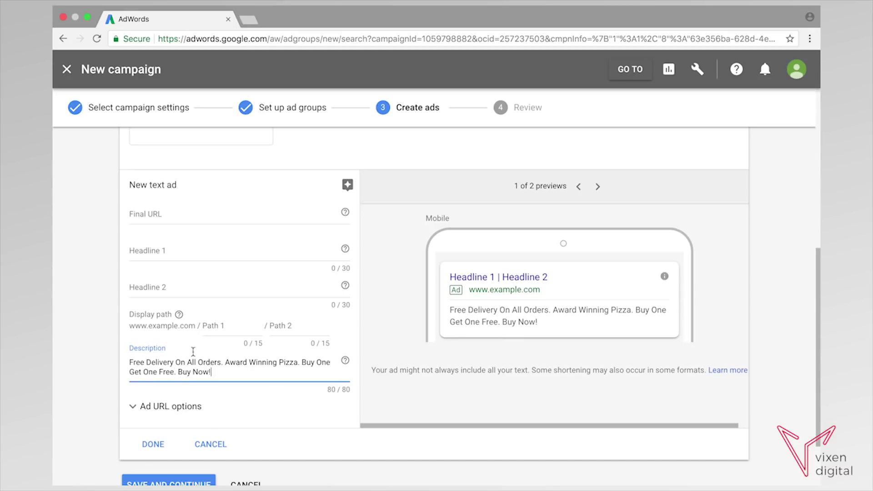
click(160, 223)
text(www.)
scroll(162, 219, up, 4)
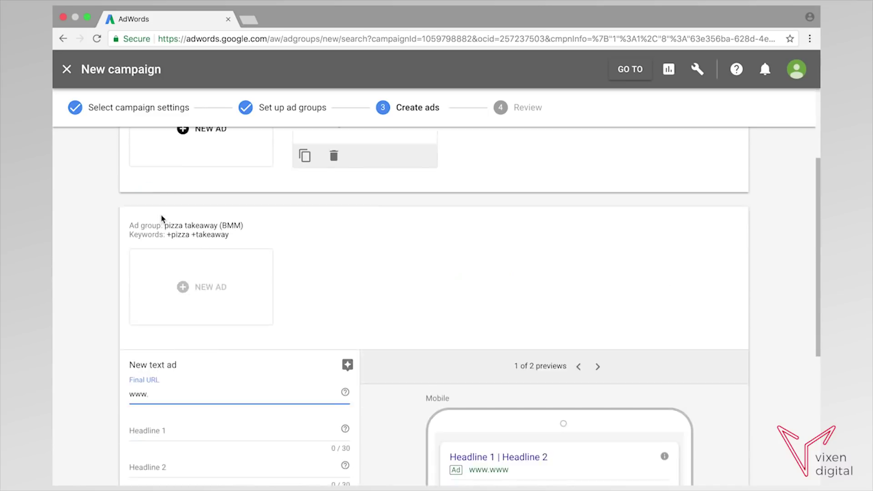
scroll(161, 219, down, 4)
text(pizzainlondon.com)
Enter headlines 'Pizza Takeaway' and 'Best Pizza In London', path 'takeaway', and save the ad.
key(Tab)
text(Pizza Takeaway)
key(Tab)
text(Best Pizza)
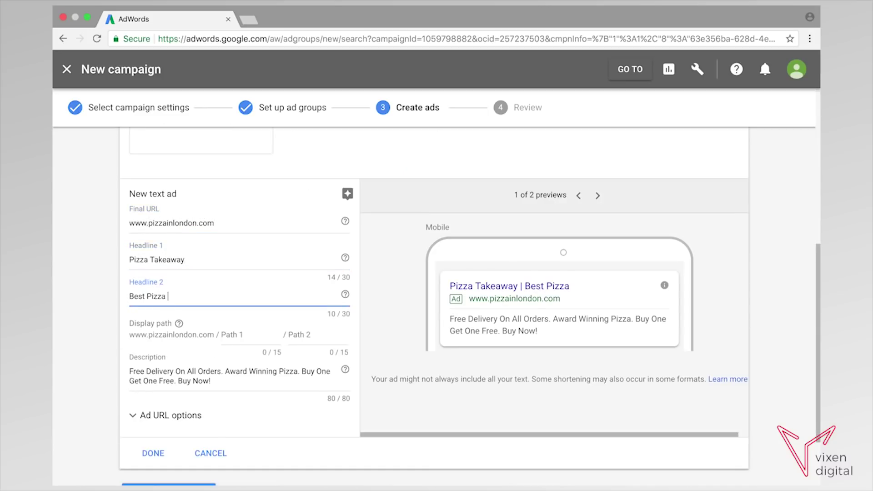
text( In London)
key(Tab)
text(takeaway)
click(156, 453)
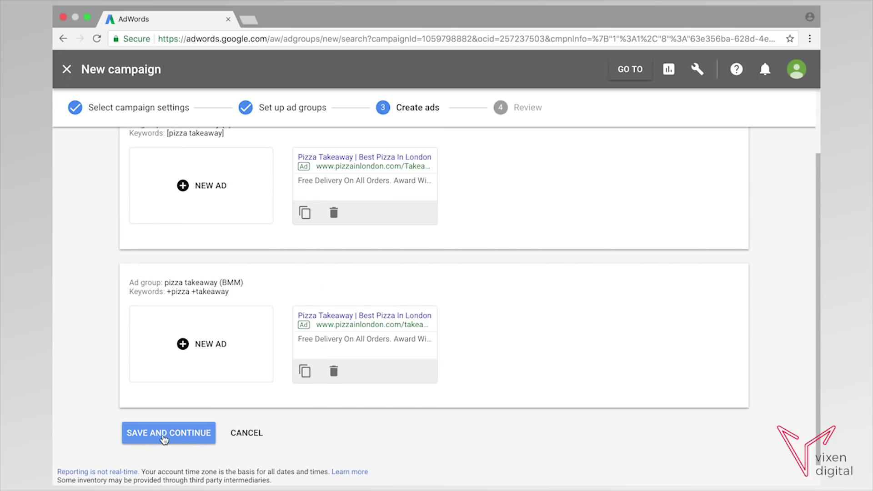
Save both ad groups' ads and continue to the campaign review.
click(164, 438)
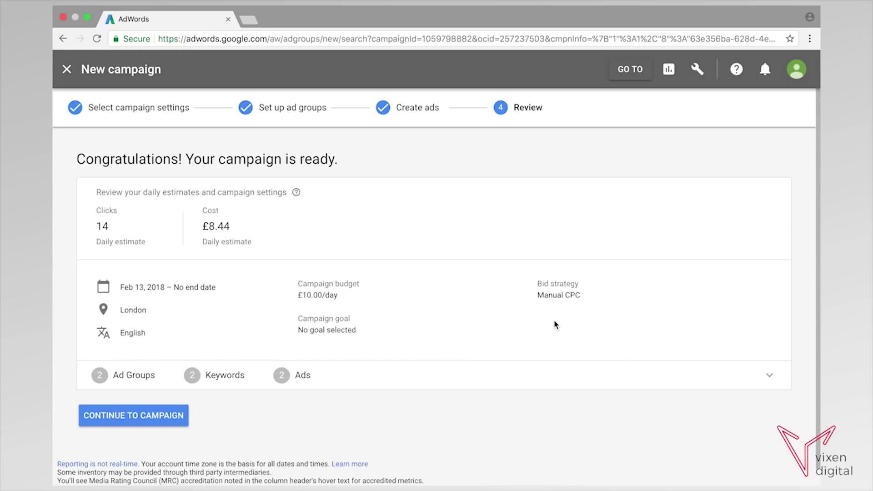
Continue to the Pizza Takeaway campaign's ad groups page.
click(152, 421)
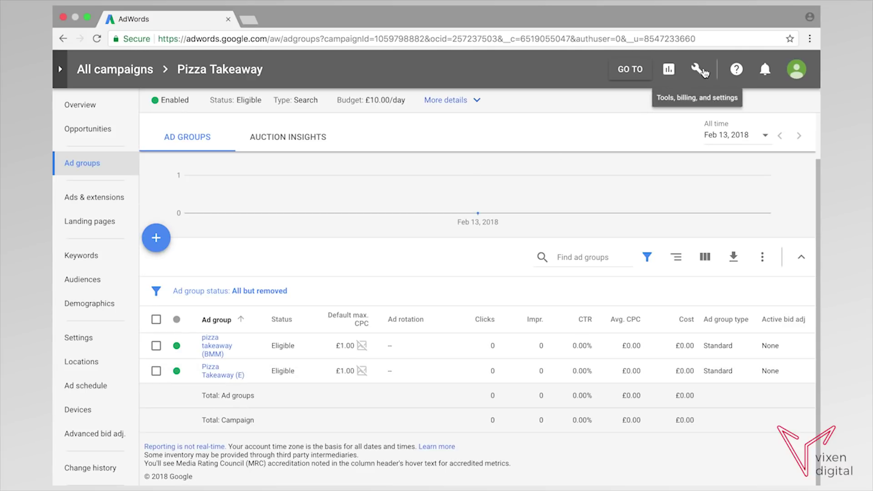
mouse_move(374, 272)
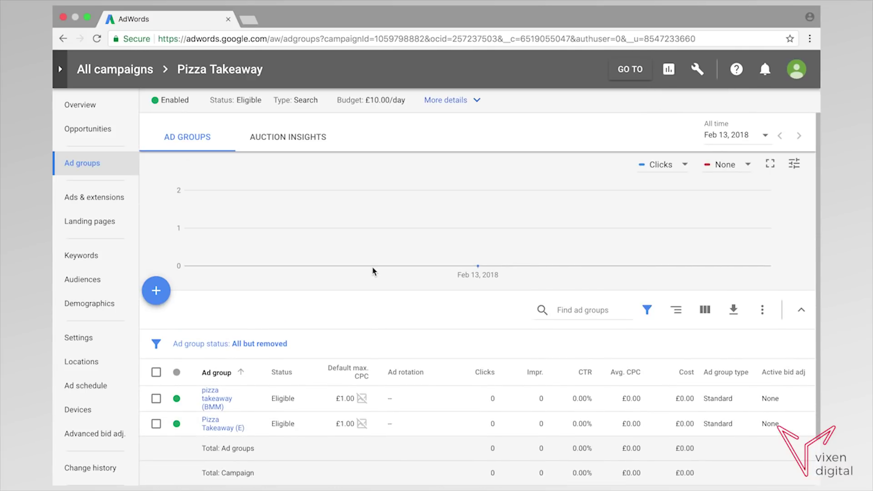